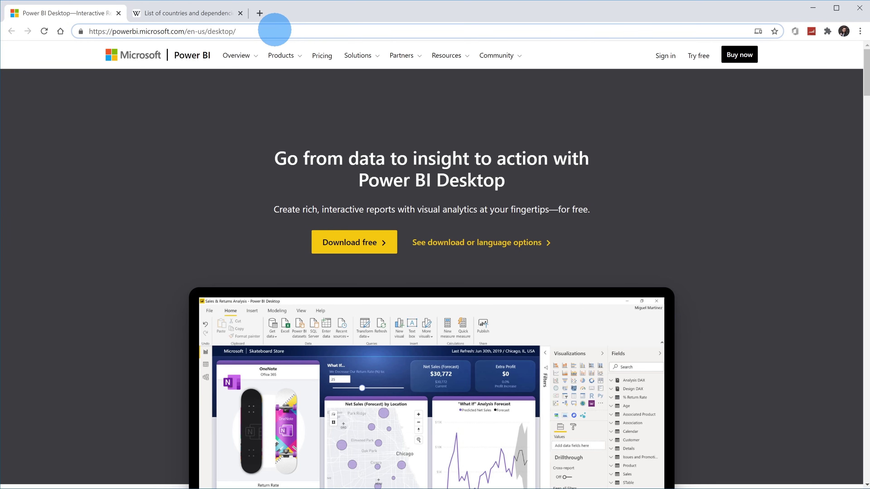
# Step: View the Microsoft Store page for the free Power BI Desktop download and return to the product page
pyautogui.click(271, 134)
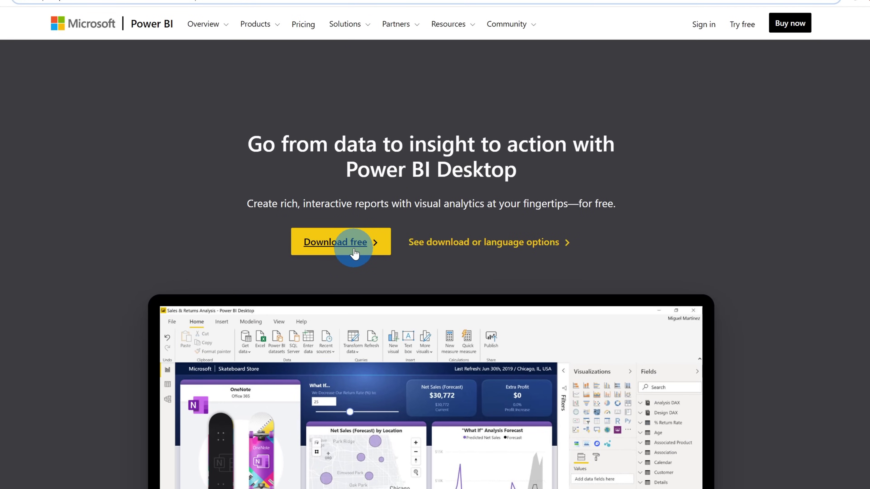
pyautogui.click(354, 254)
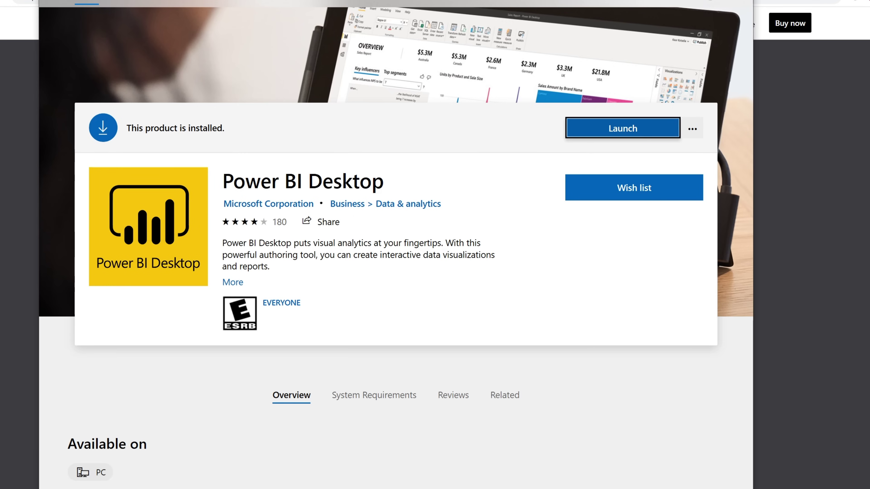
pyautogui.click(685, 111)
pyautogui.click(688, 144)
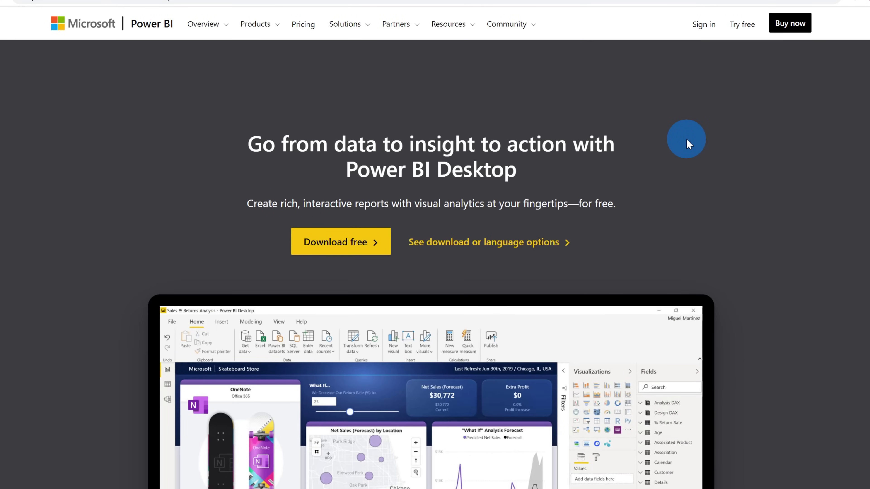
# Step: View the available download languages and installer files for Power BI Desktop, and return to the product page
pyautogui.click(495, 254)
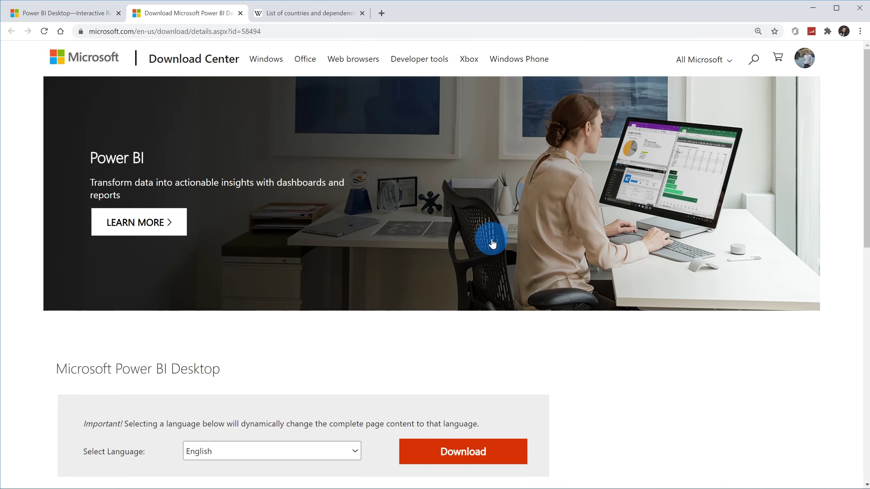
pyautogui.scroll(-3, 428, 262)
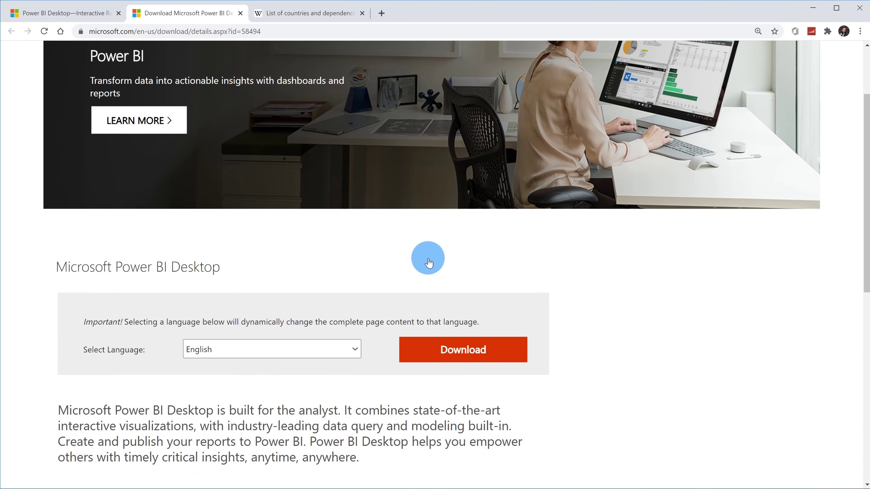
pyautogui.click(333, 354)
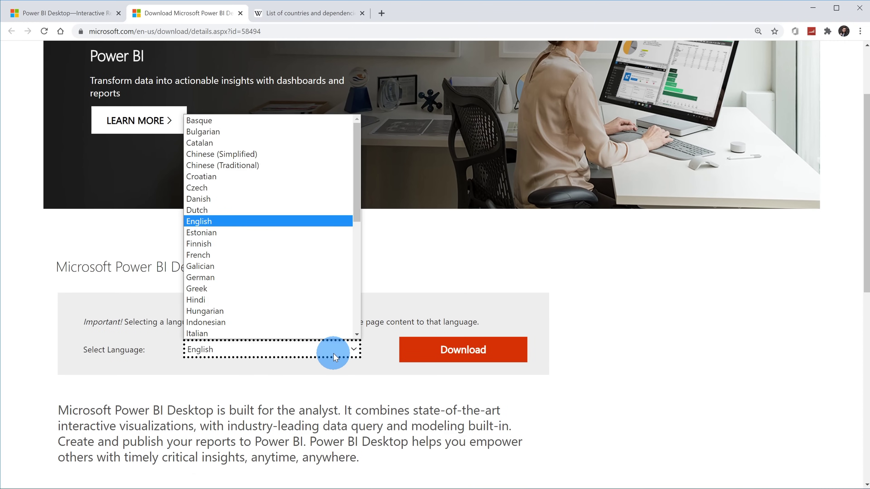
pyautogui.click(394, 325)
pyautogui.click(501, 353)
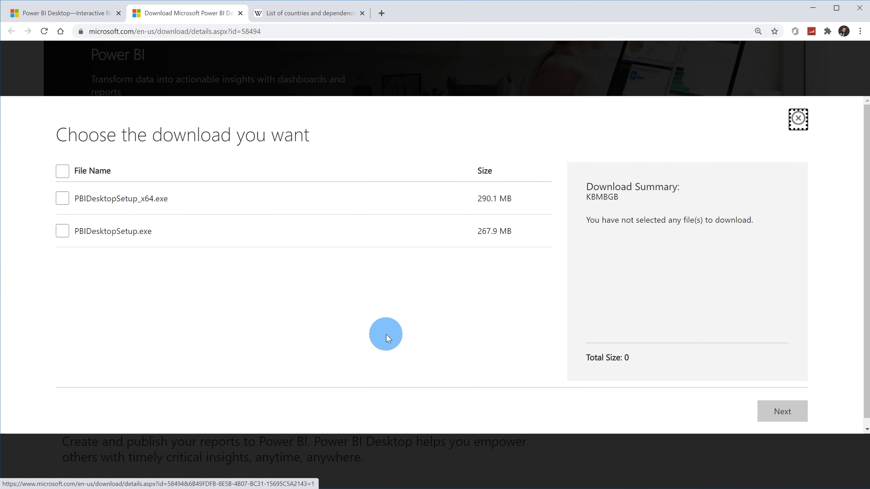
pyautogui.click(30, 12)
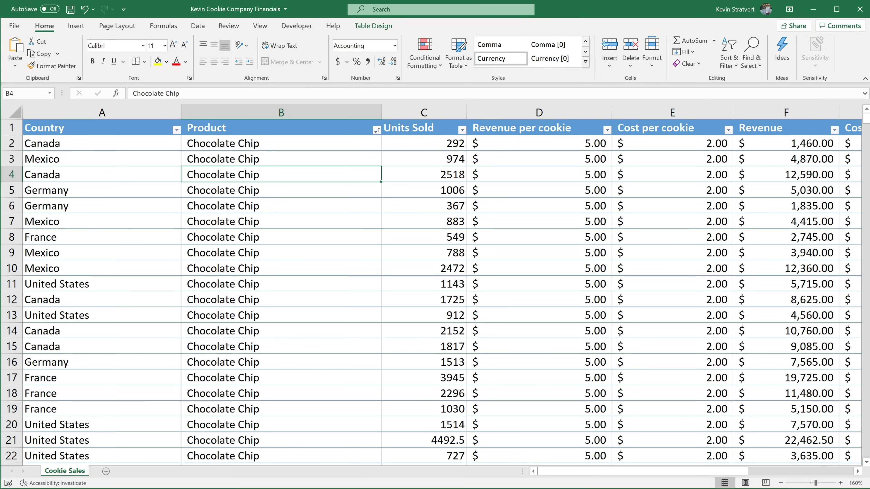
# Step: Switch to the Excel workbook and examine the Country column and the Product column's filter values in the Cookie Sales sheet
pyautogui.click(141, 149)
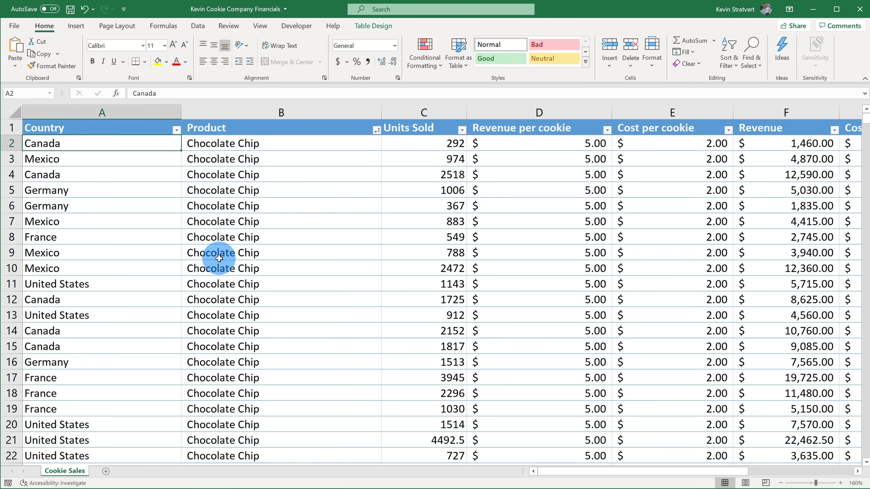
pyautogui.press('Down')
pyautogui.press('Down')
pyautogui.press('Down')
pyautogui.press('Up')
pyautogui.press('Up')
pyautogui.press('Up')
pyautogui.press('Right')
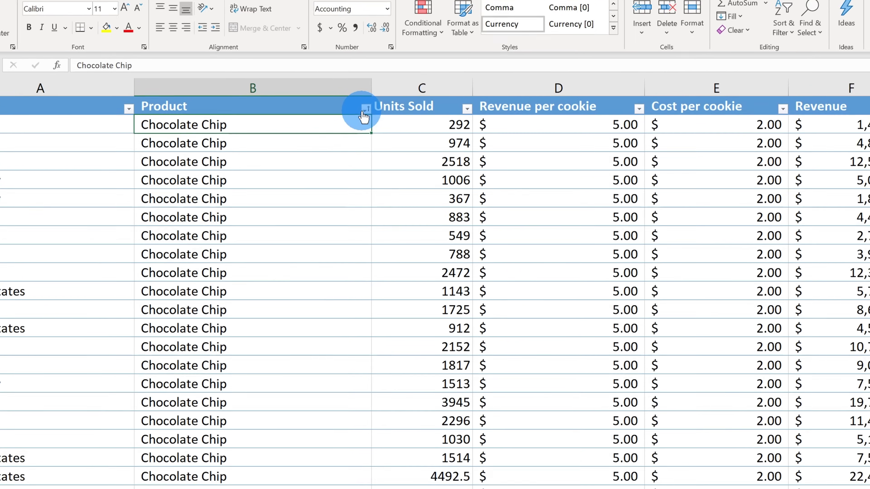
pyautogui.click(376, 130)
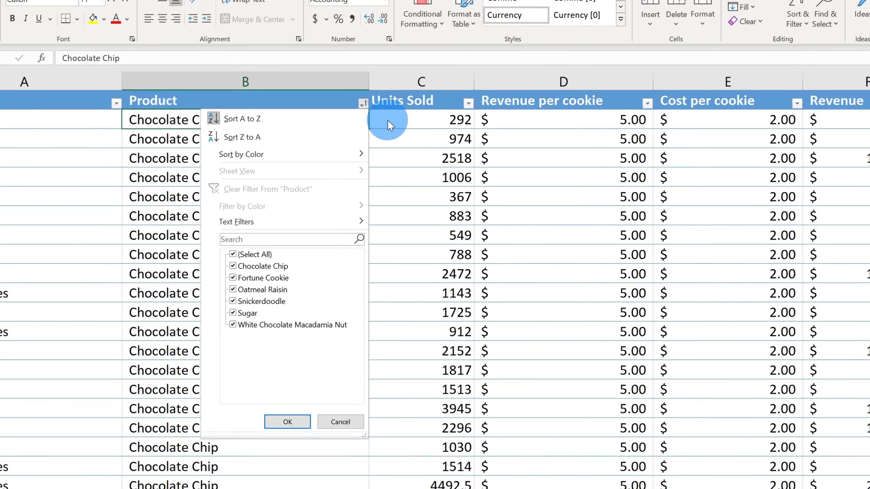
pyautogui.click(388, 120)
# Step: Examine the Units Sold, Revenue per cookie, Cost per cookie, Revenue, Cost and Profit columns
pyautogui.moveTo(421, 113); pyautogui.dragTo(431, 311)
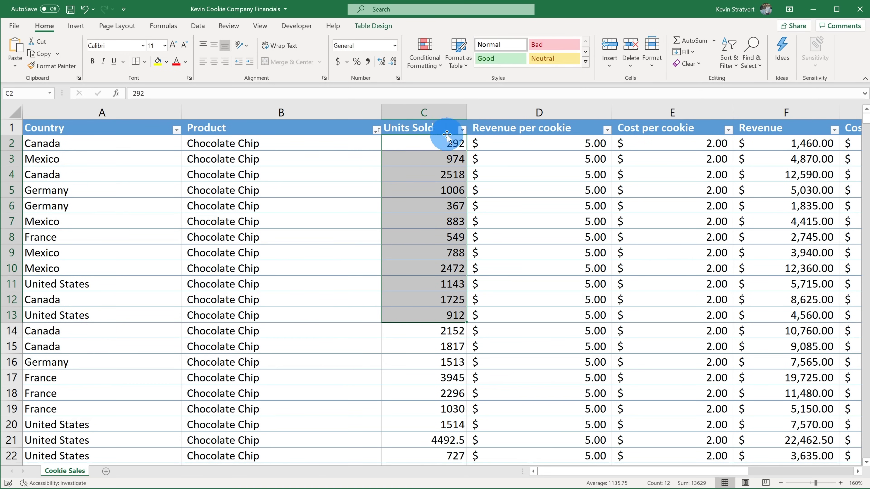
pyautogui.click(575, 144)
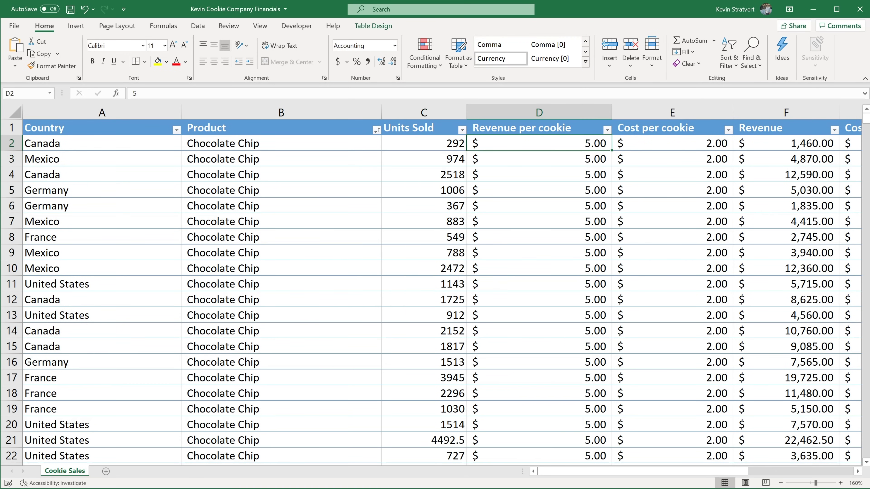
pyautogui.click(672, 144)
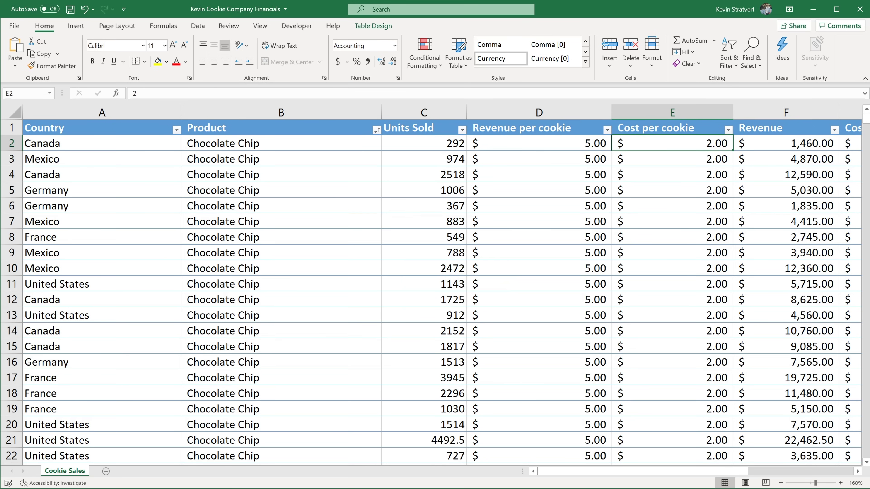
pyautogui.click(786, 143)
pyautogui.press('Right')
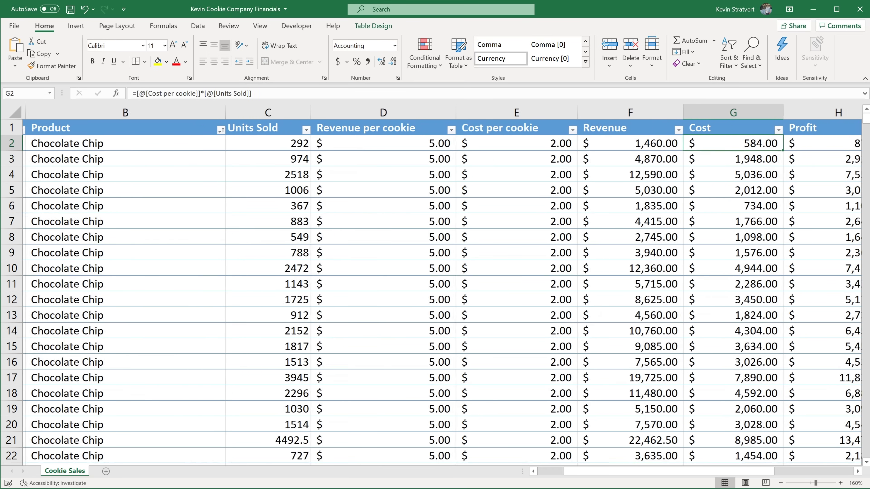
pyautogui.press('Right')
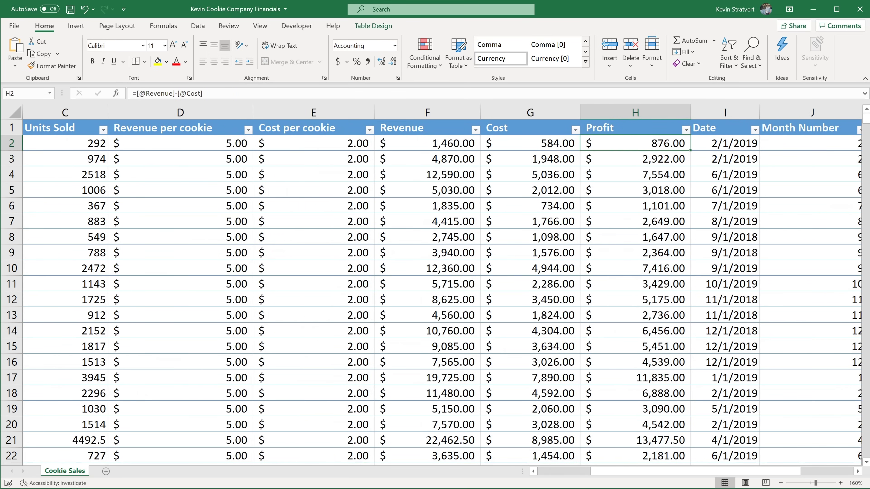
# Step: Examine the Date, Month Number, Month Name and Year columns, and switch to the browser's Wikipedia list of countries
pyautogui.press('Right')
pyautogui.press('Right')
pyautogui.press('Right')
pyautogui.press('Right')
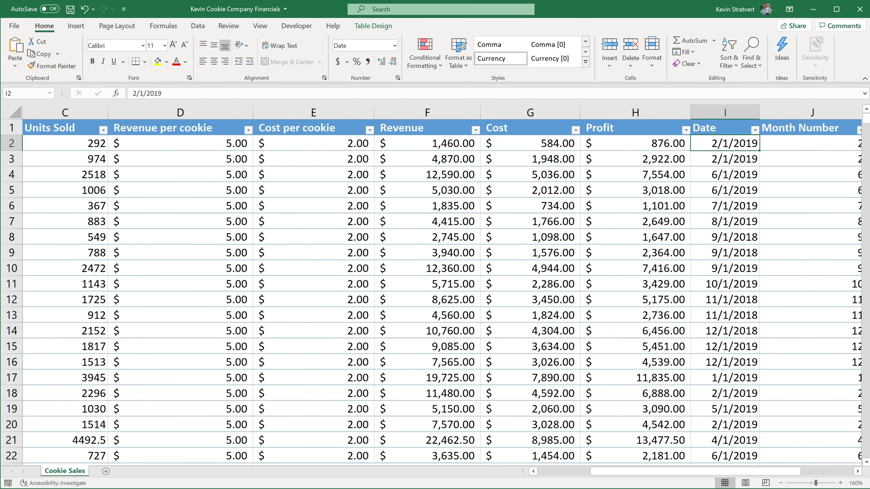
pyautogui.press('Left')
pyautogui.press('Left')
pyautogui.press('Left')
pyautogui.press('Right')
pyautogui.press('Right')
pyautogui.press('Right')
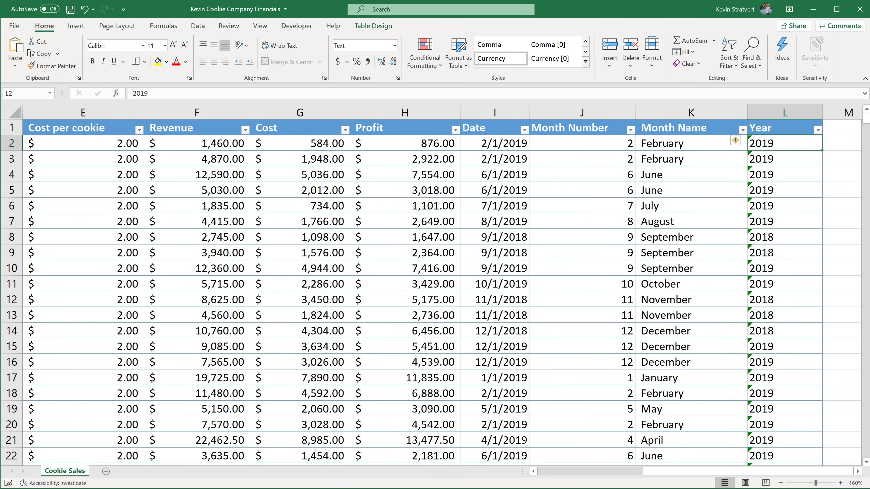
pyautogui.press('Left')
pyautogui.press('Left')
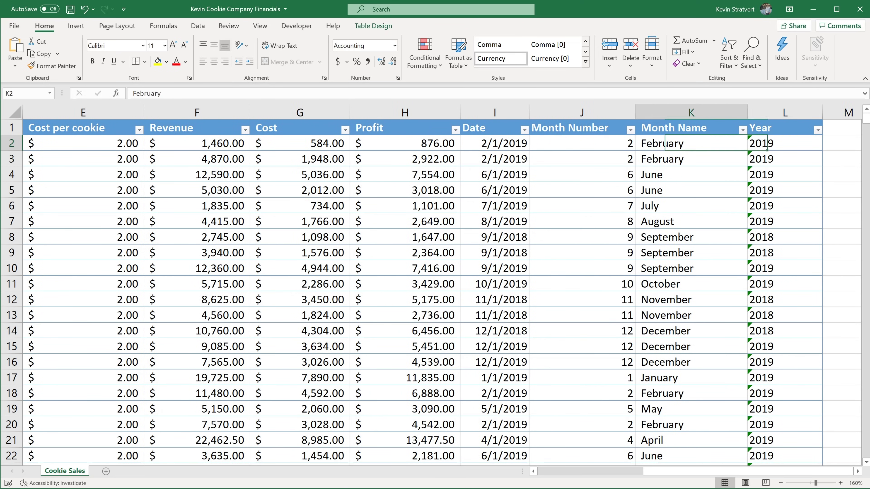
pyautogui.press('Home')
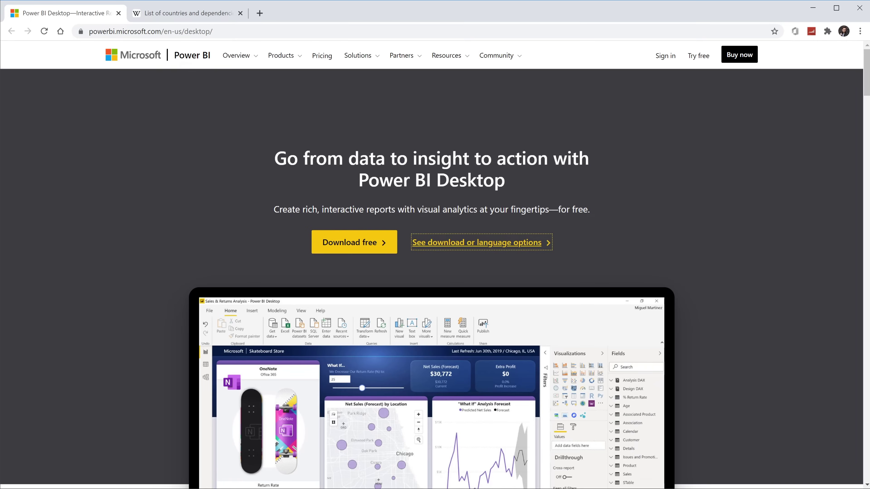
pyautogui.click(203, 14)
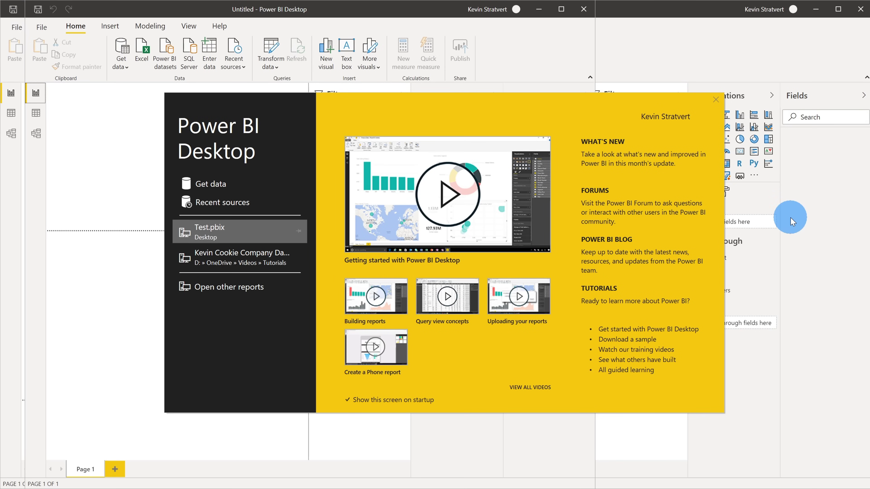
# Step: Switch to Power BI Desktop and connect to the Excel workbook Kevin Cookie Company Financials on the Desktop
pyautogui.click(231, 187)
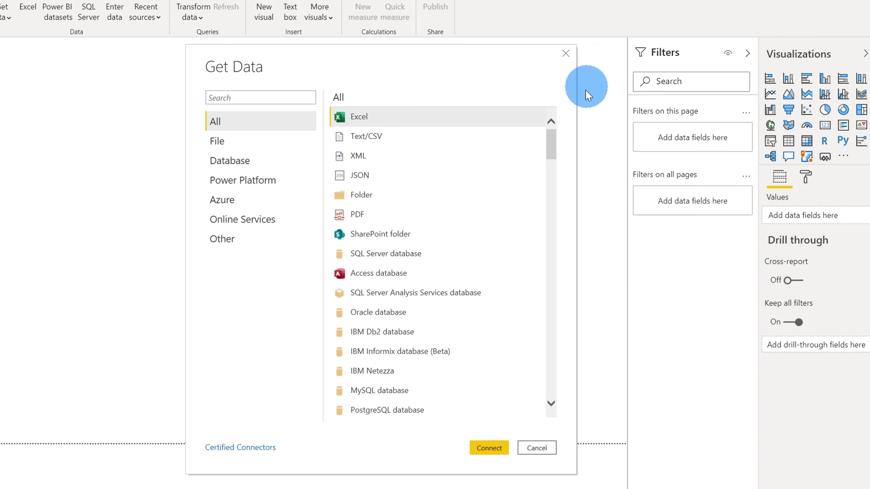
pyautogui.moveTo(553, 148); pyautogui.dragTo(556, 132)
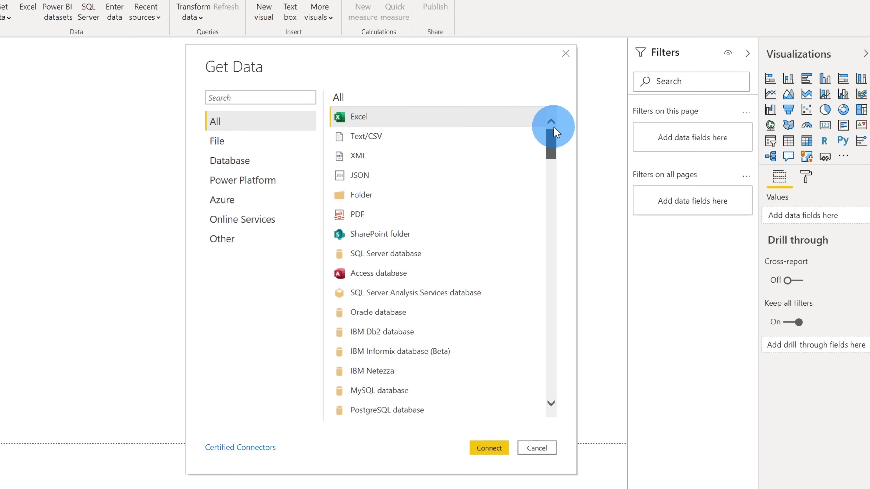
pyautogui.moveTo(556, 132); pyautogui.dragTo(567, 88)
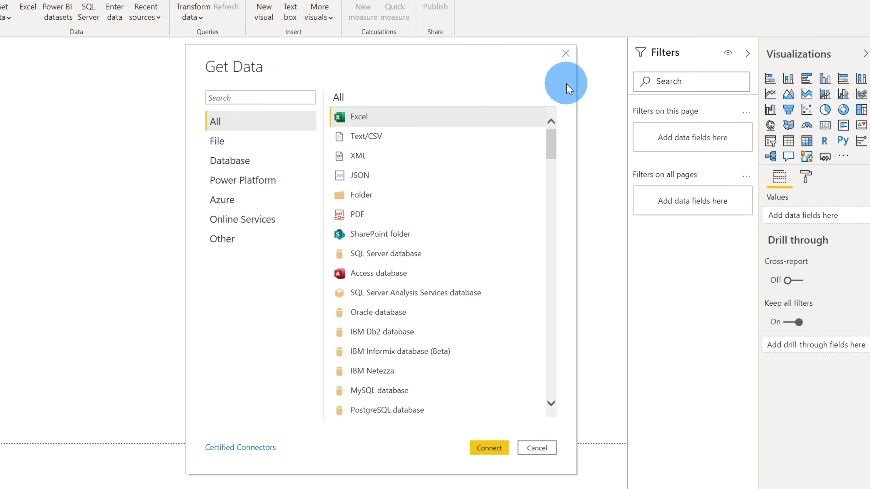
pyautogui.click(408, 125)
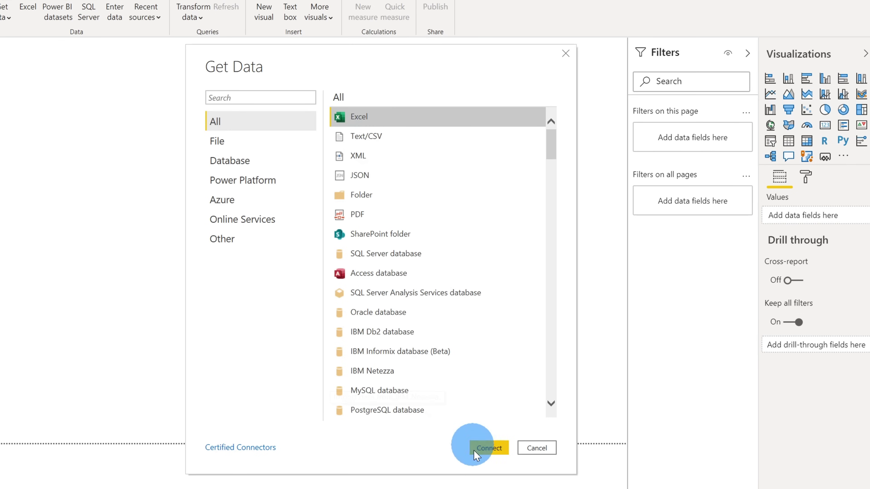
pyautogui.click(496, 449)
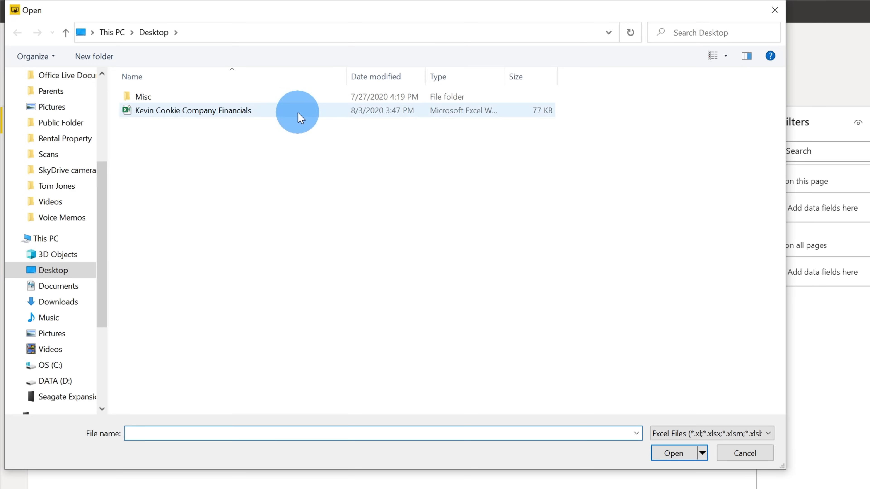
pyautogui.click(231, 87)
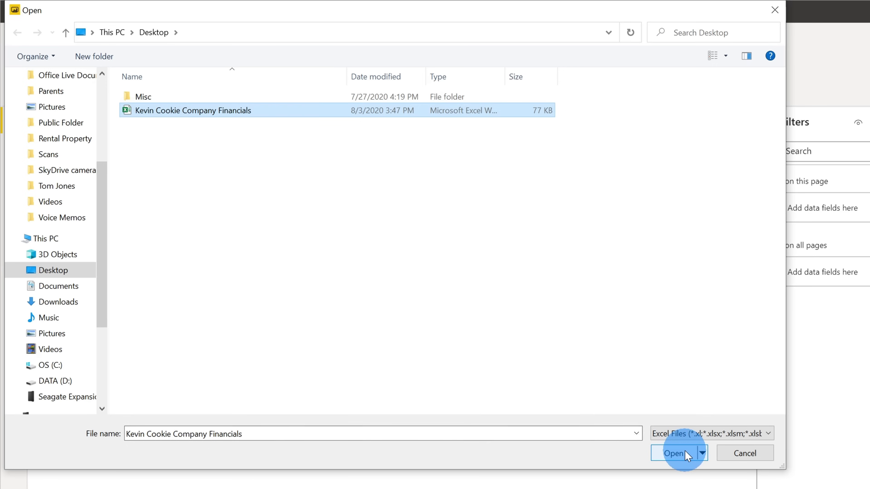
pyautogui.click(675, 453)
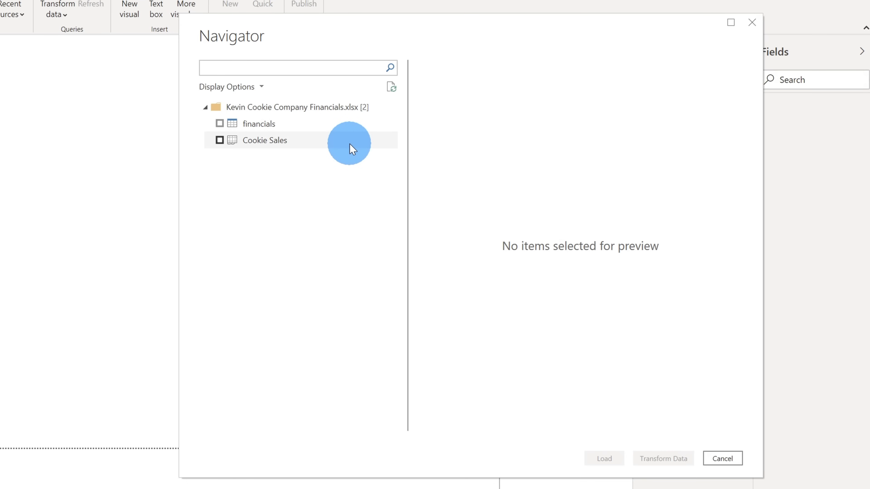
# Step: Choose the Cookie Sales sheet from the workbook and open its data for transformation in Power Query Editor
pyautogui.click(220, 141)
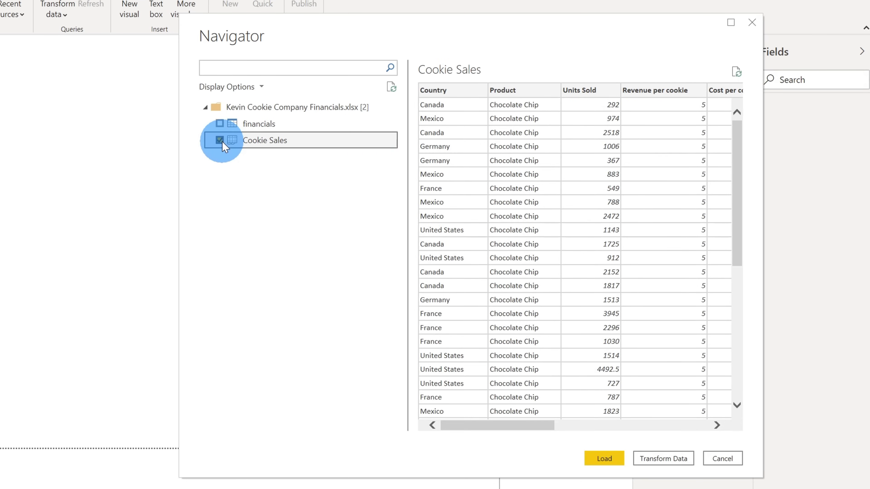
pyautogui.moveTo(518, 419); pyautogui.dragTo(448, 397)
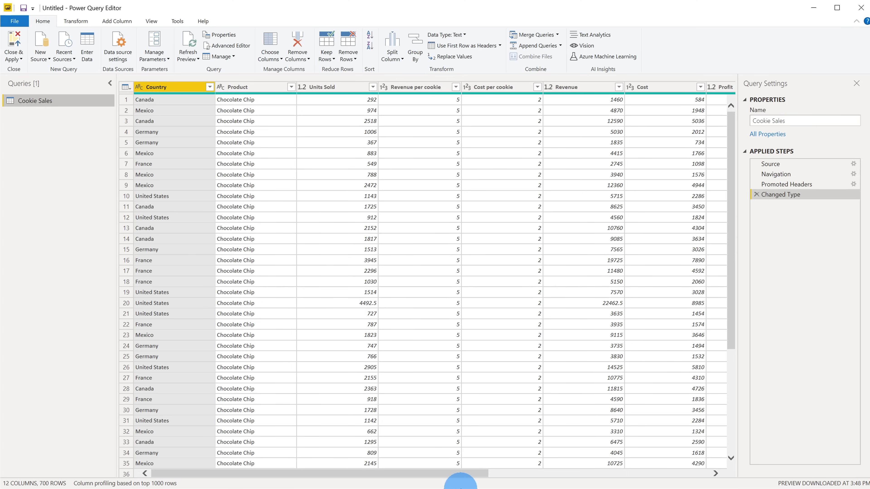
pyautogui.moveTo(455, 473); pyautogui.dragTo(389, 476)
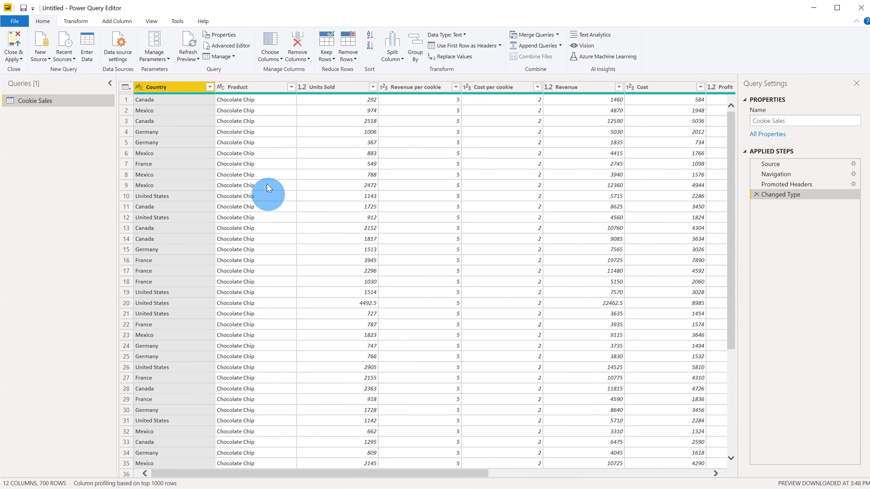
# Step: Filter the Product column to exclude Fortune Cookie
pyautogui.click(291, 87)
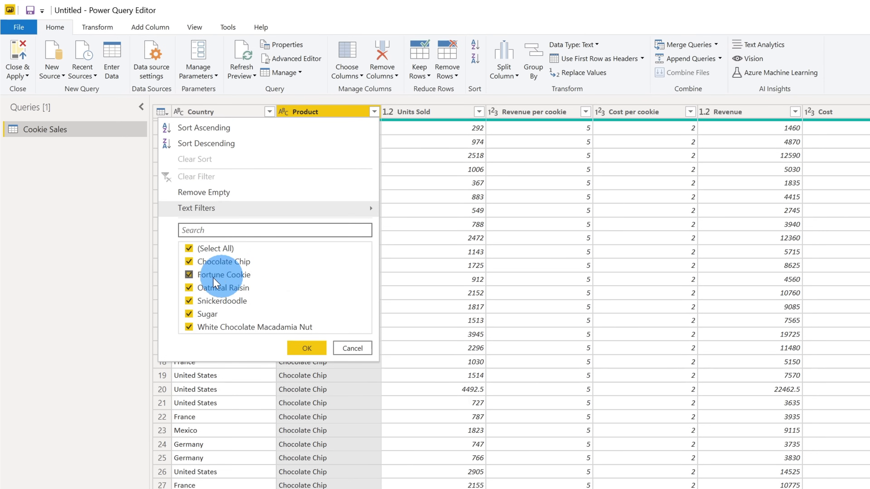
pyautogui.click(188, 275)
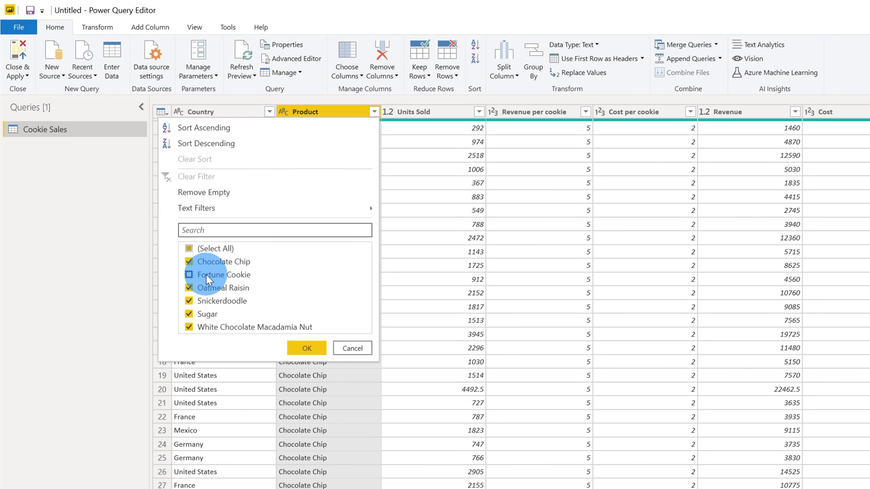
pyautogui.click(303, 347)
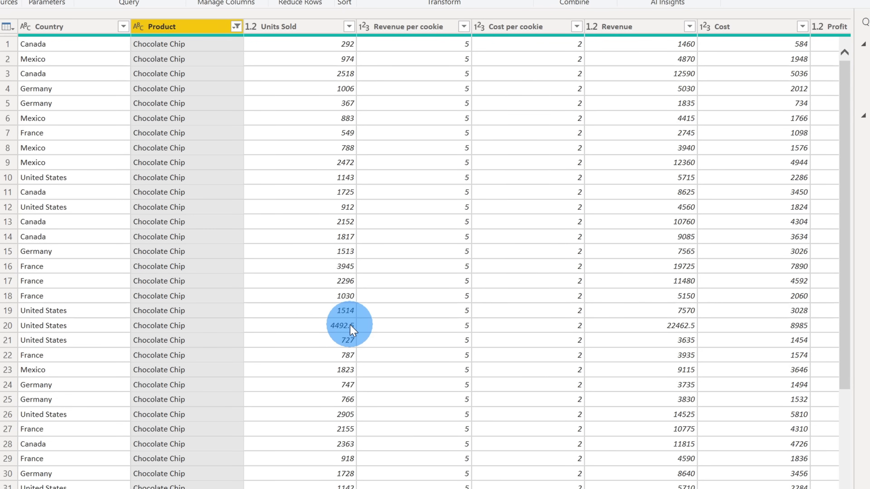
# Step: Change the data type of the Units Sold column to Whole Number
pyautogui.click(297, 28)
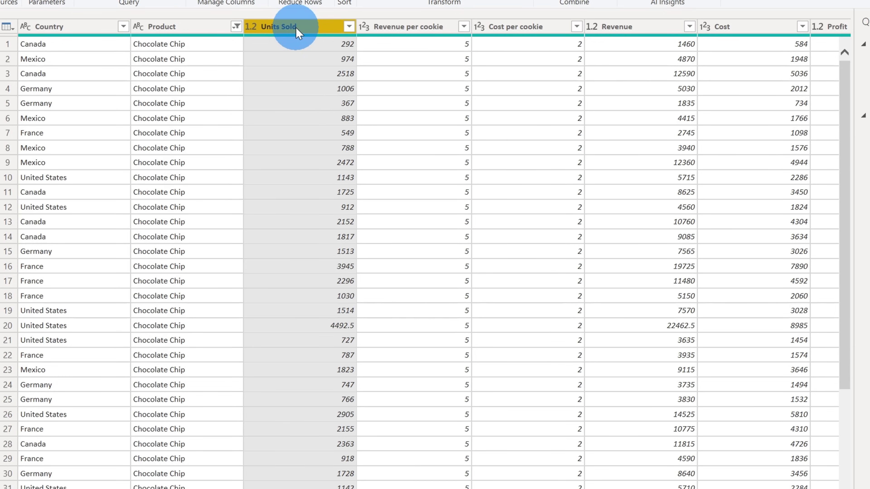
pyautogui.rightClick(299, 33)
pyautogui.click(311, 144)
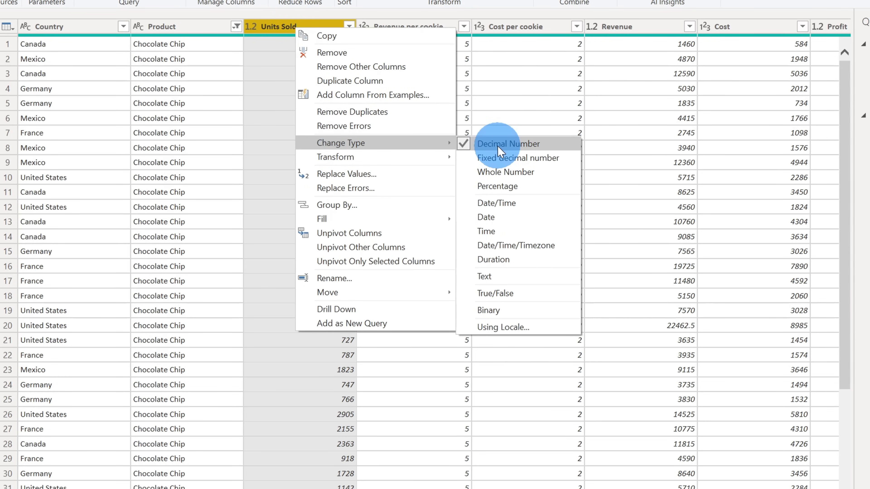
pyautogui.click(523, 174)
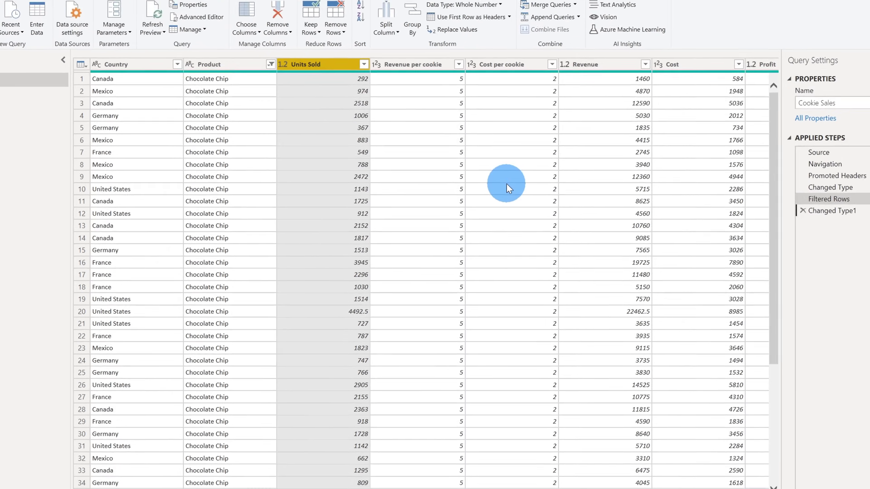
pyautogui.click(504, 165)
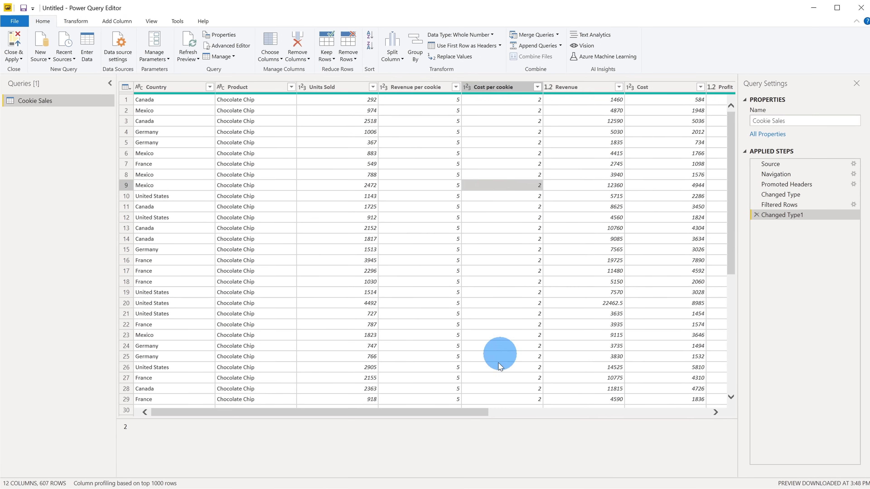
# Step: Rename the Month Name column to Month
pyautogui.moveTo(459, 416); pyautogui.dragTo(701, 402)
pyautogui.click(606, 89)
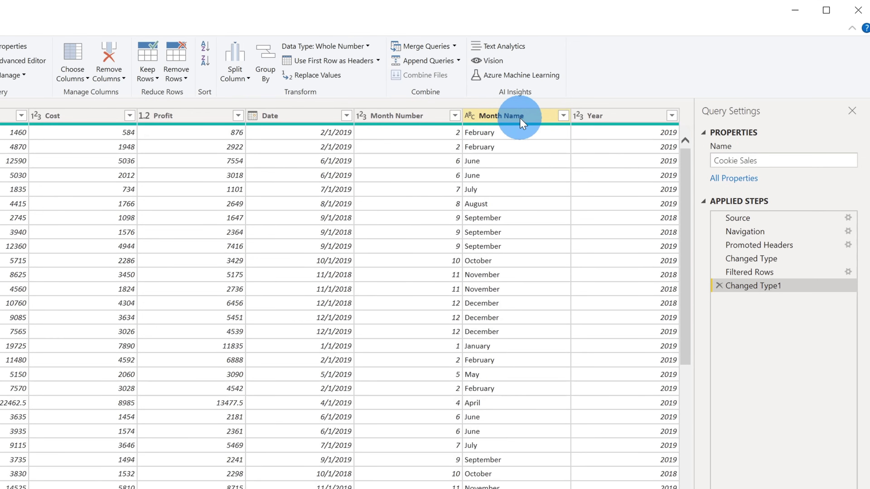
pyautogui.click(520, 118)
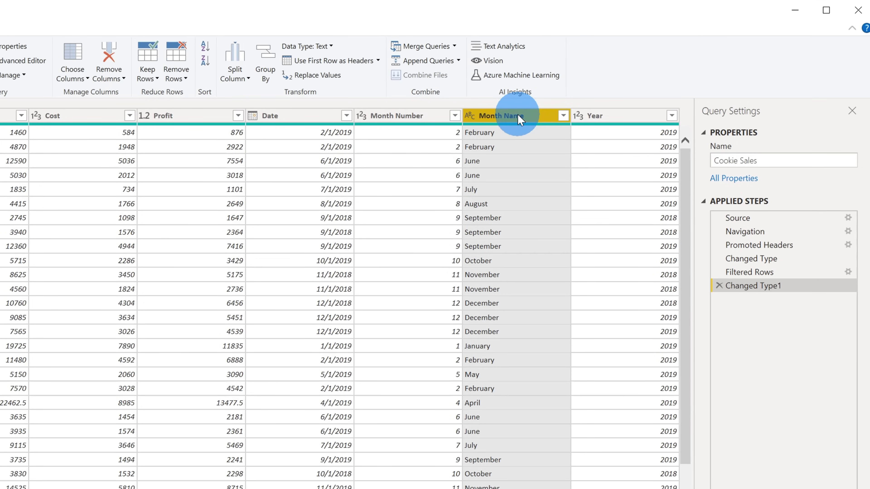
pyautogui.doubleClick(518, 116)
pyautogui.press('End')
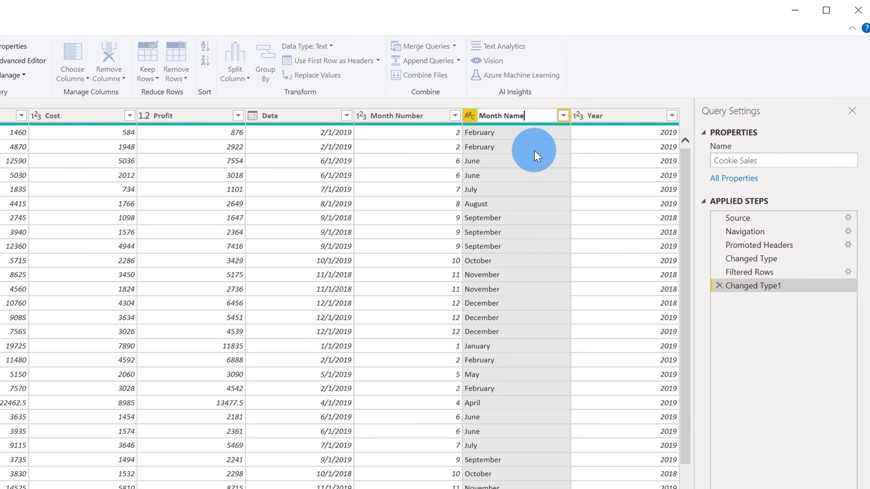
pyautogui.press('BackSpace')
pyautogui.press('BackSpace')
pyautogui.press('BackSpace')
pyautogui.press('BackSpace')
pyautogui.press('BackSpace')
pyautogui.press('Return')
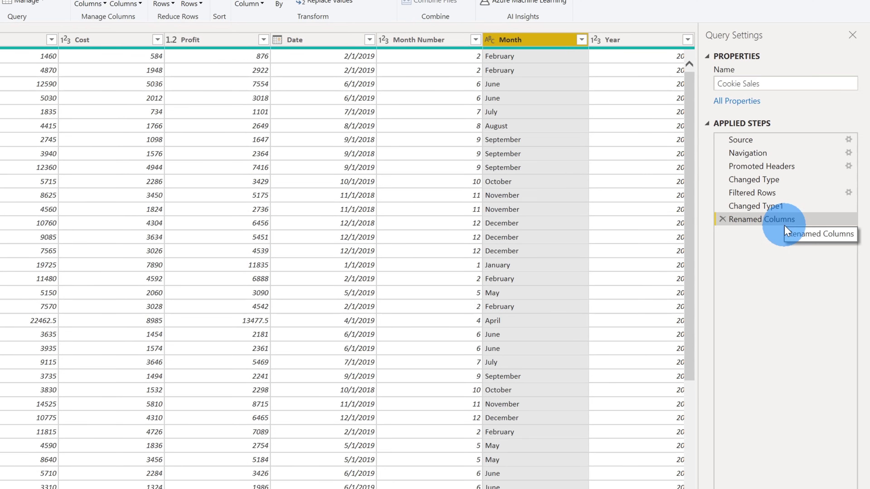
# Step: Review the settings of the Filtered Rows applied step without changing them, and delete that step from the Cookie Sales query
pyautogui.click(800, 194)
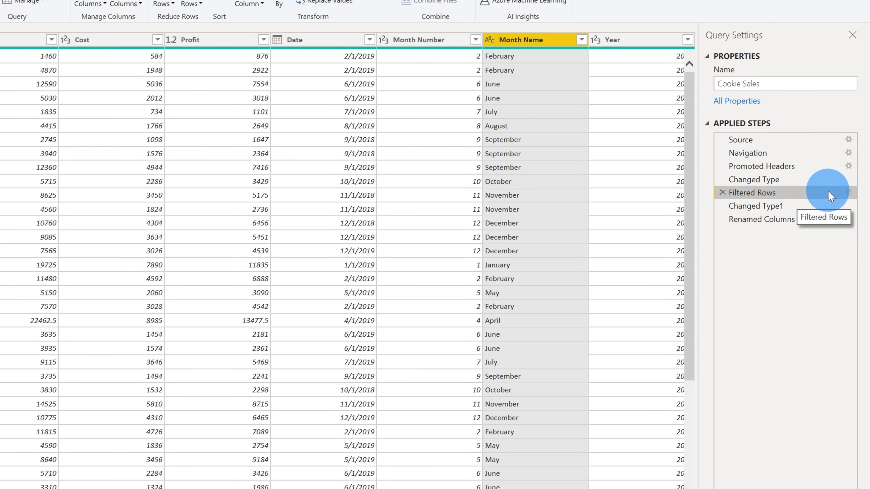
pyautogui.click(848, 192)
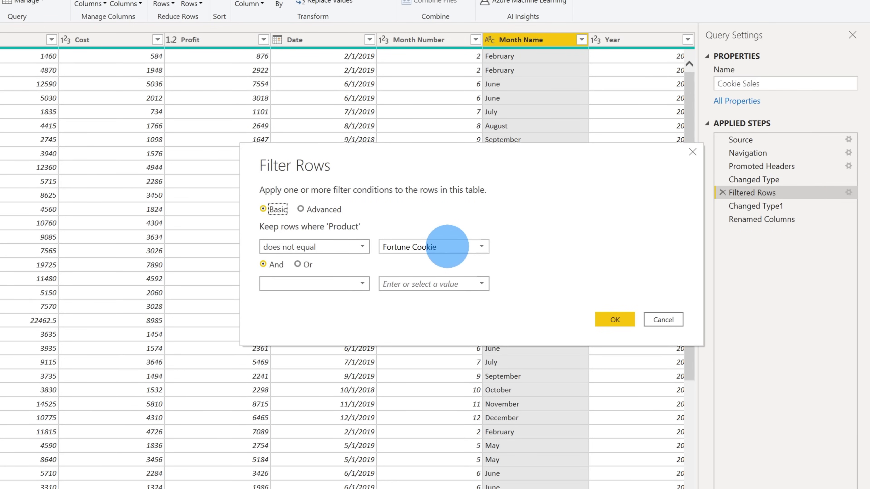
pyautogui.click(663, 322)
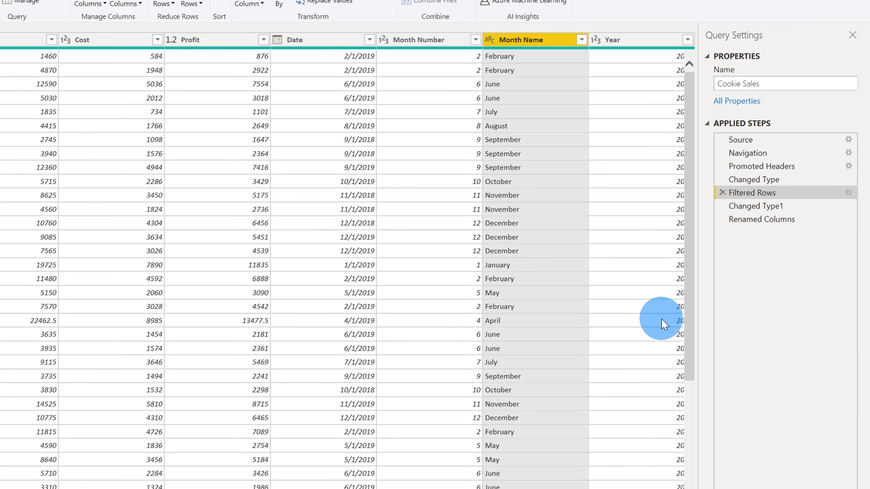
pyautogui.click(722, 192)
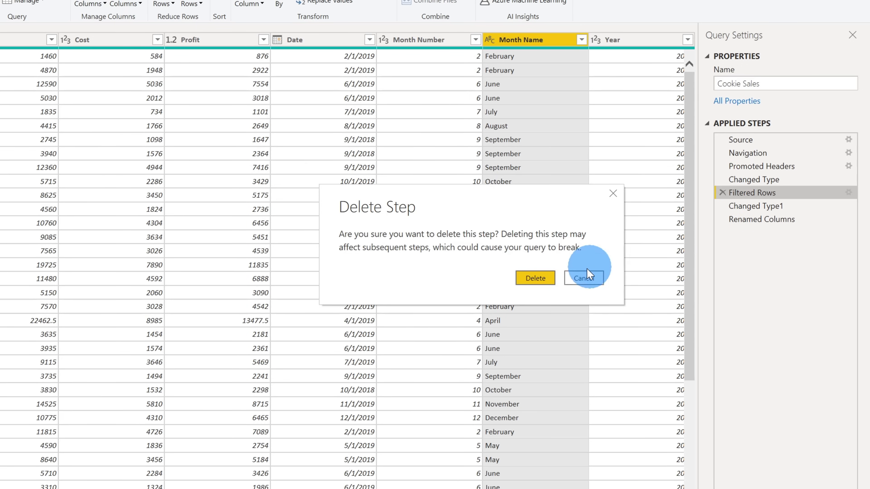
pyautogui.click(533, 279)
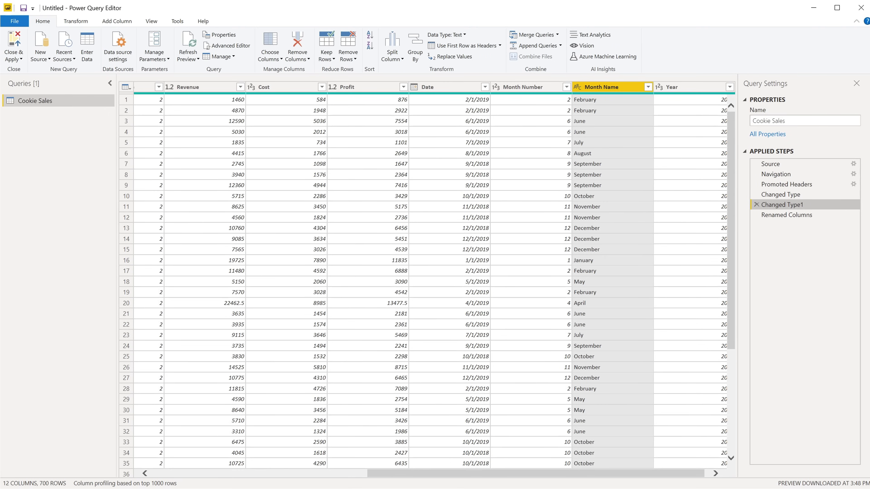
# Step: Add a new web source using the copied URL en.wikipedia.org/wiki/List_of_countries_and_dependencies_by_population
pyautogui.moveTo(544, 474); pyautogui.dragTo(330, 480)
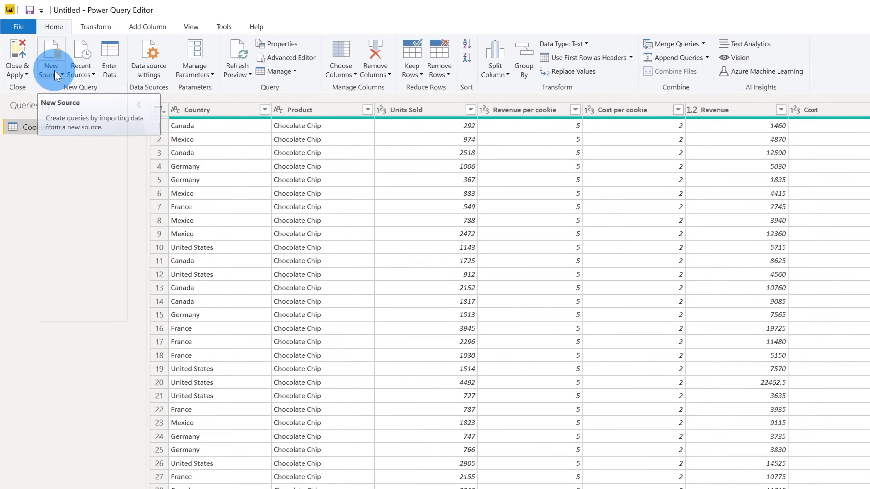
pyautogui.click(43, 56)
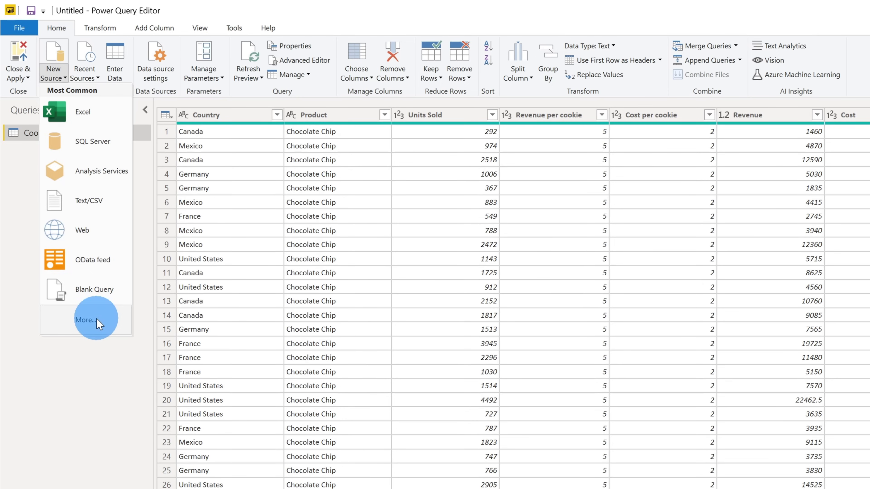
pyautogui.click(97, 238)
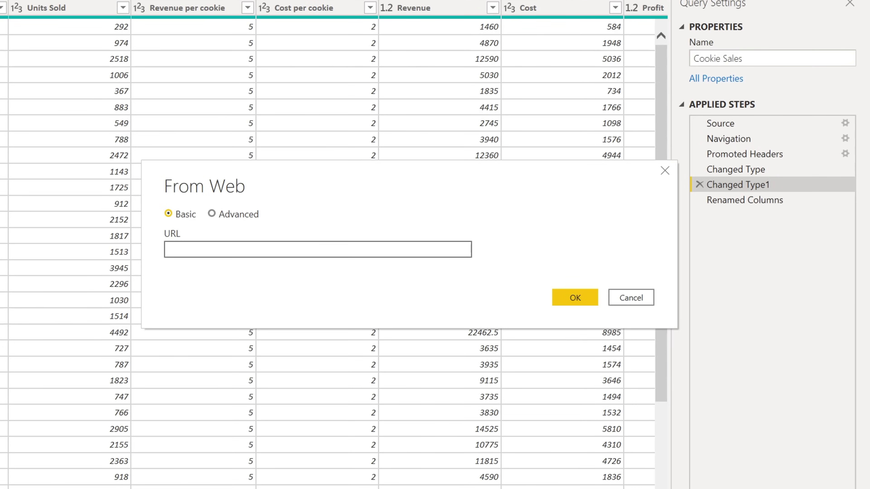
pyautogui.click(388, 249)
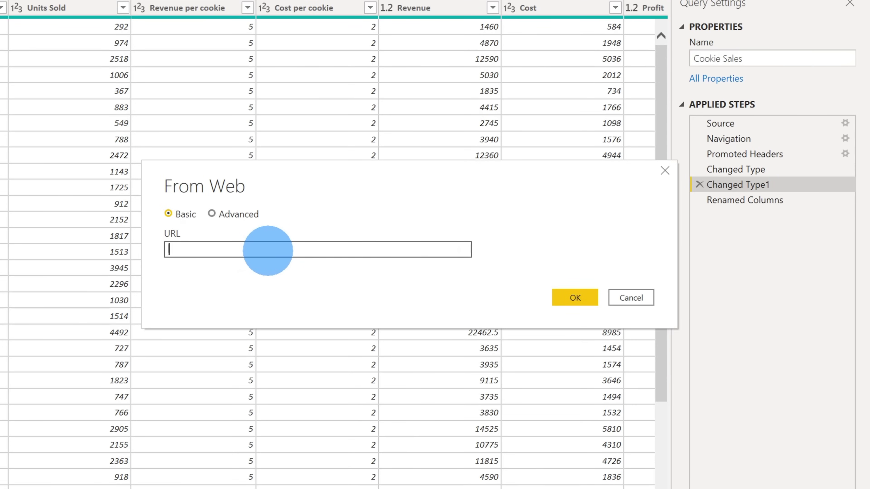
pyautogui.rightClick(267, 250)
pyautogui.click(325, 311)
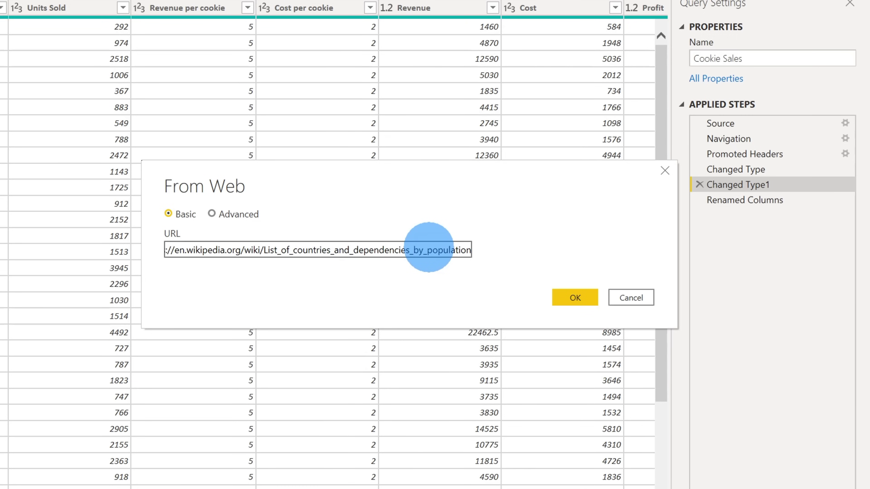
pyautogui.click(580, 301)
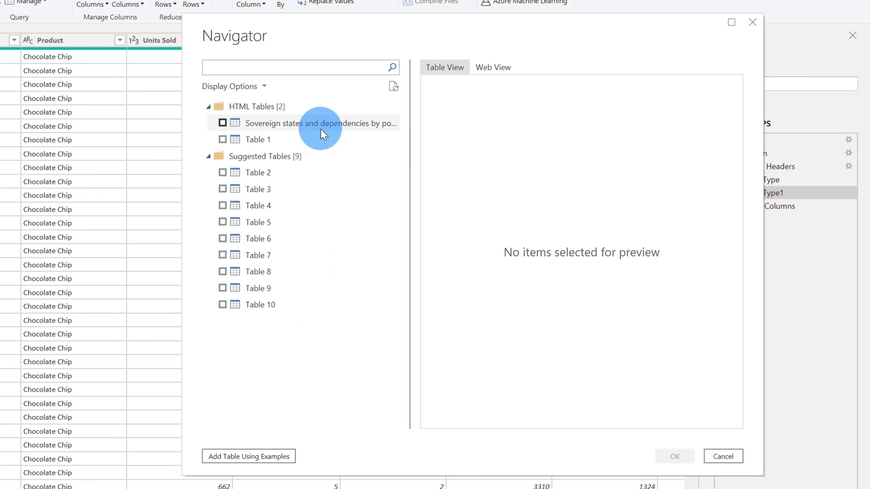
# Step: Preview the HTML table of sovereign states and dependencies by population and import it as a new query
pyautogui.click(221, 122)
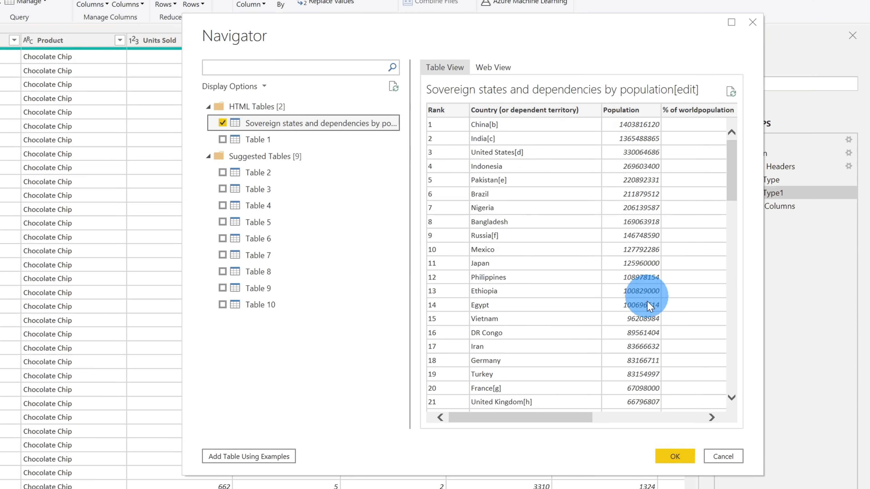
pyautogui.moveTo(563, 418); pyautogui.dragTo(527, 416)
pyautogui.scroll(-20, 567, 287)
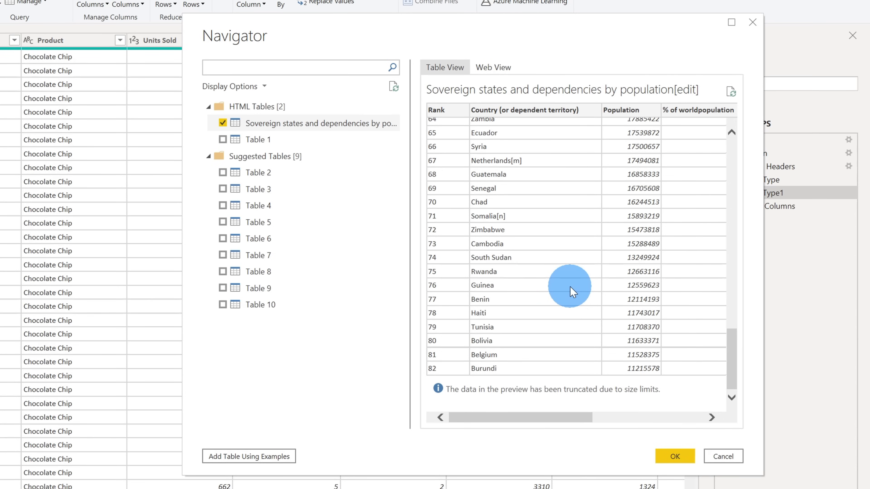
pyautogui.click(673, 457)
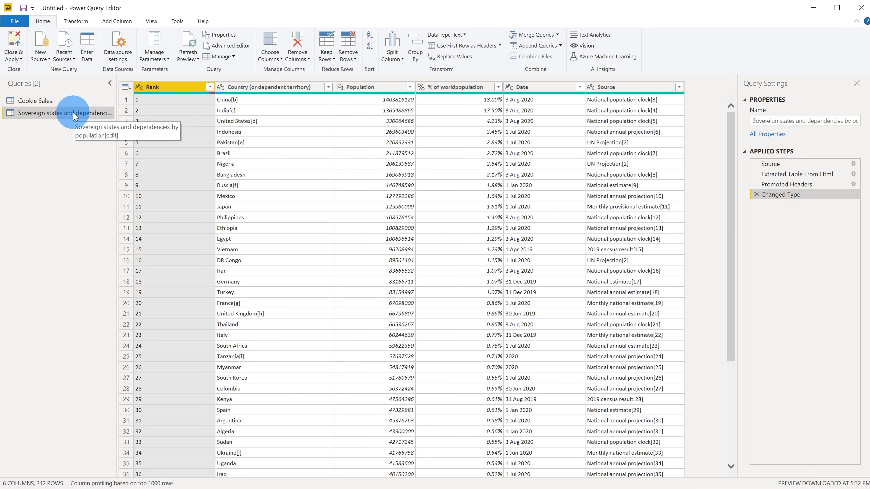
# Step: Rename the imported sovereign states query to Country Populations
pyautogui.rightClick(81, 115)
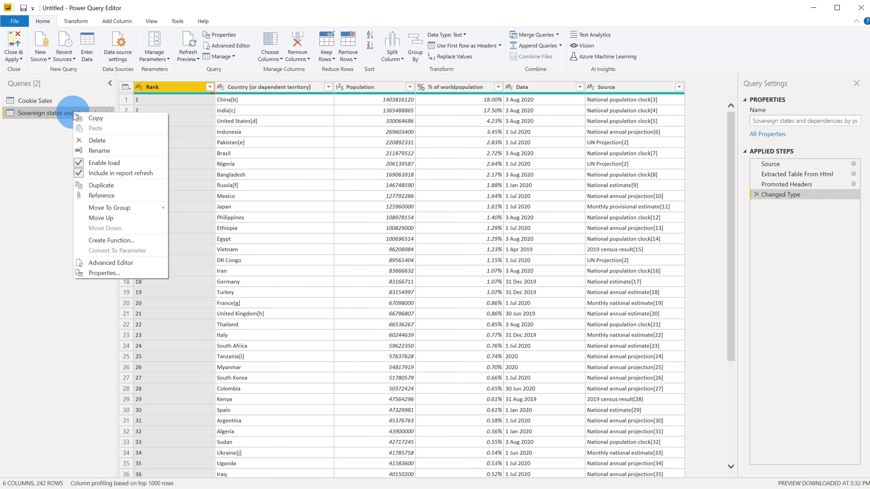
pyautogui.click(99, 150)
pyautogui.write('Country Populations')
pyautogui.press('Return')
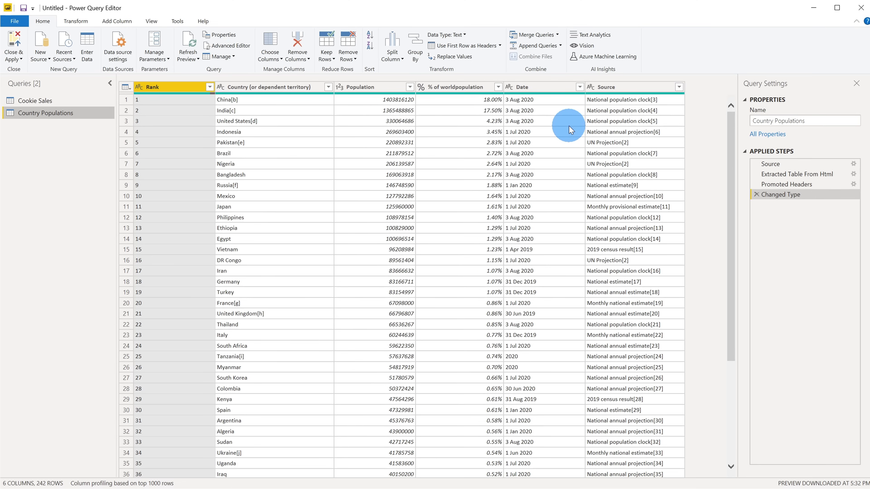
# Step: Remove the % of worldpopulation, Date, Source and Rank columns from the Country Populations query
pyautogui.click(470, 90)
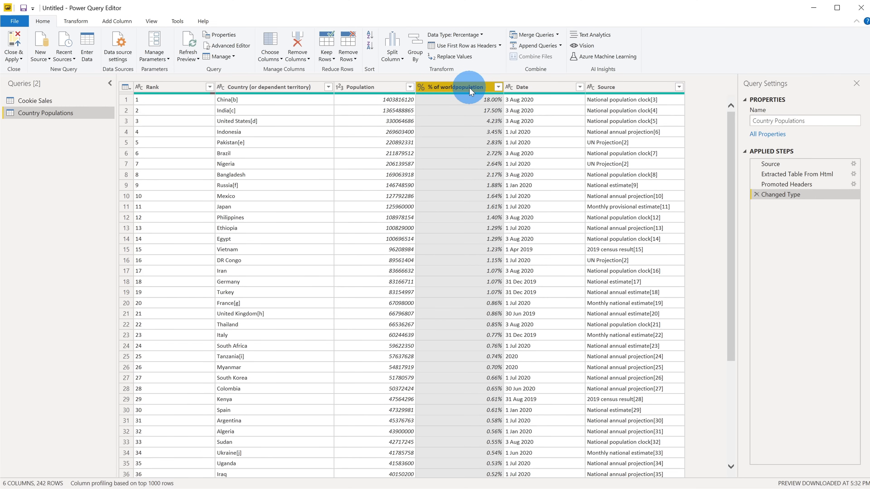
pyautogui.rightClick(470, 90)
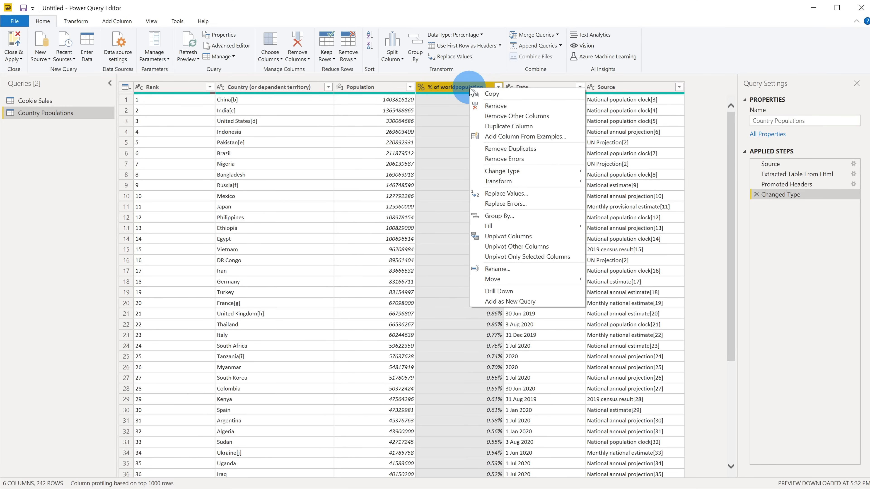
pyautogui.click(506, 109)
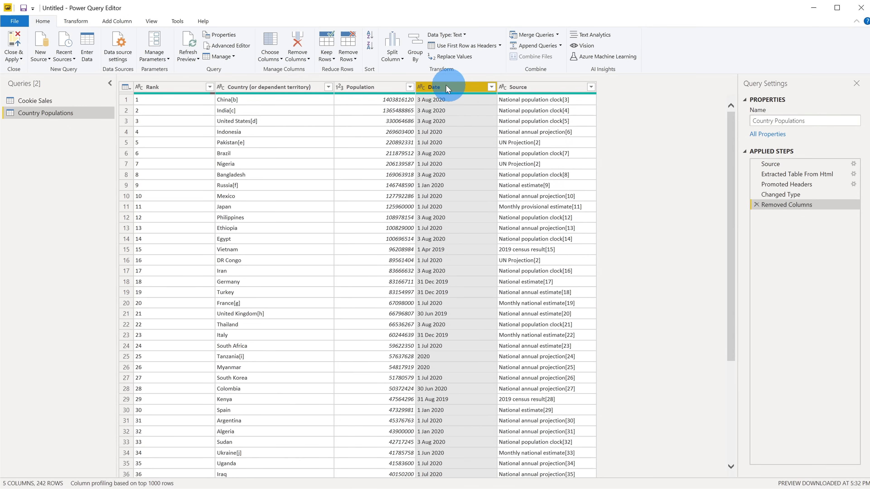
pyautogui.press('Delete')
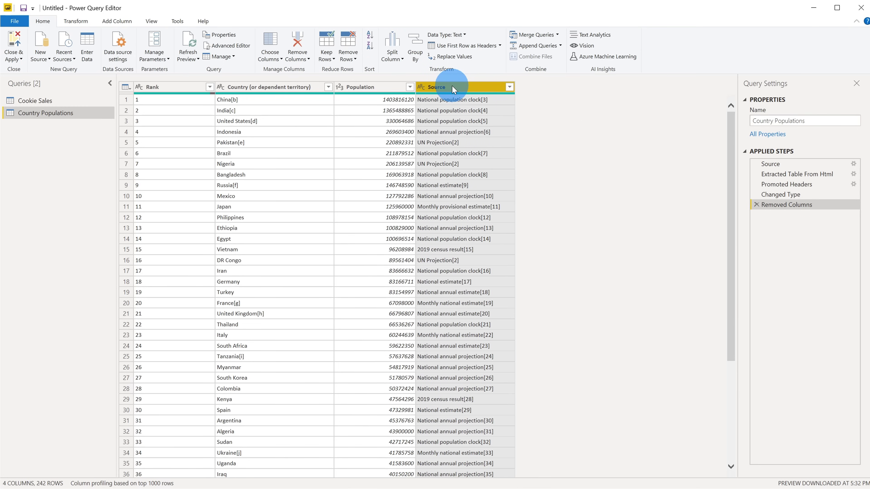
pyautogui.rightClick(452, 90)
pyautogui.click(477, 109)
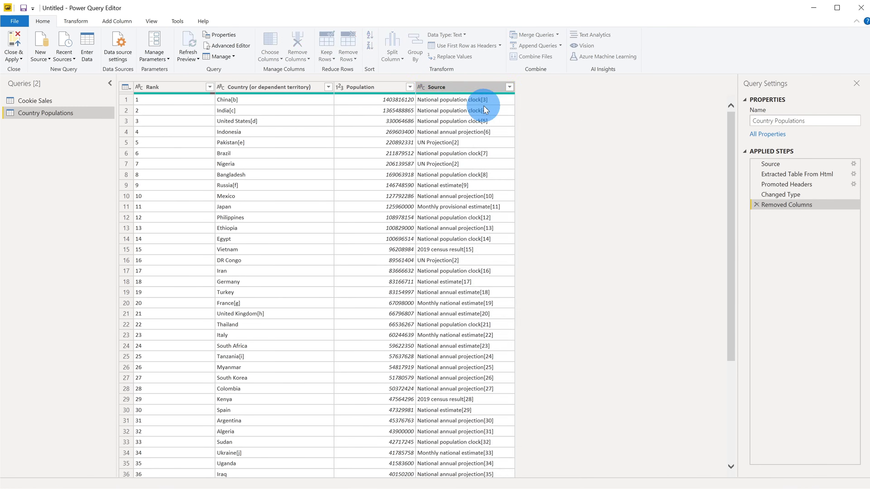
pyautogui.keyDown('ctrl'); pyautogui.click(184, 88); pyautogui.keyUp('ctrl')
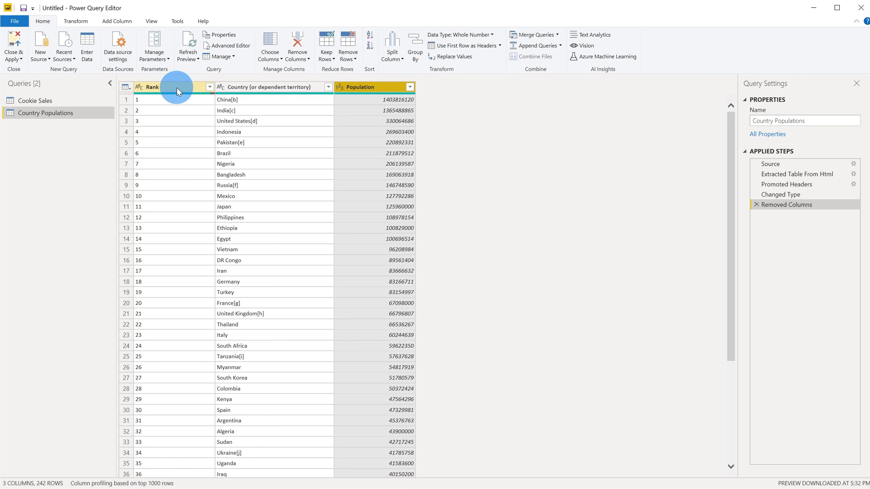
pyautogui.rightClick(177, 91)
pyautogui.click(181, 105)
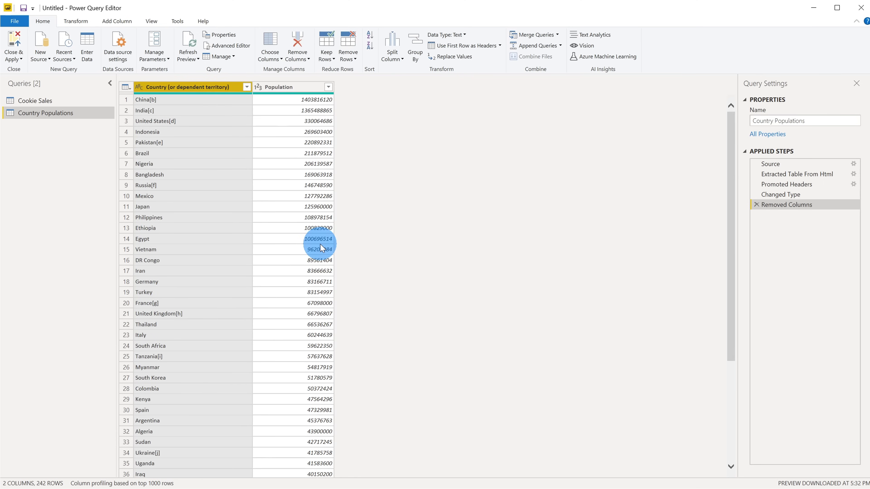
# Step: Filter the Country (or dependent territory) column to only Canada, France[g], Germany, Mexico and United States[d]
pyautogui.click(216, 113)
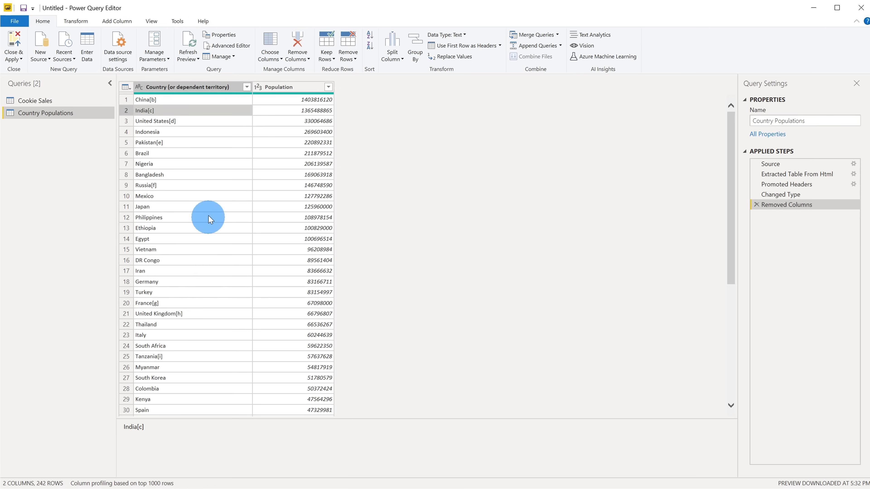
pyautogui.click(247, 87)
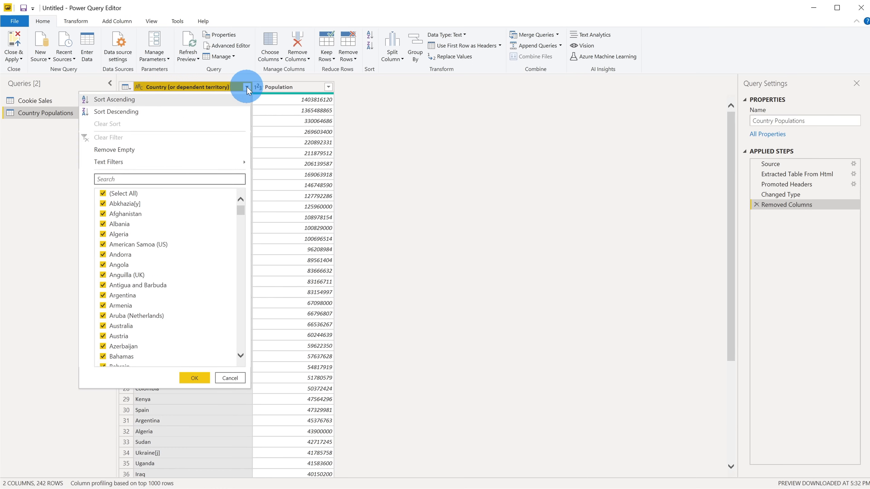
pyautogui.click(103, 193)
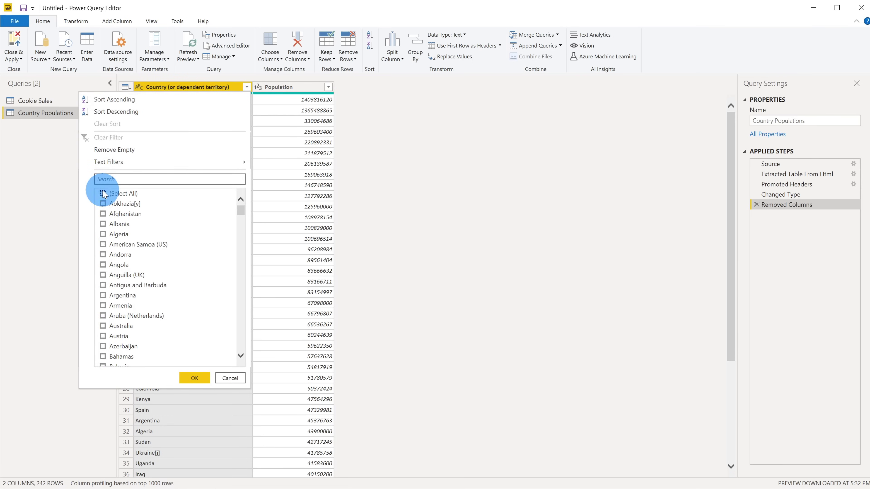
pyautogui.click(132, 179)
pyautogui.write('france')
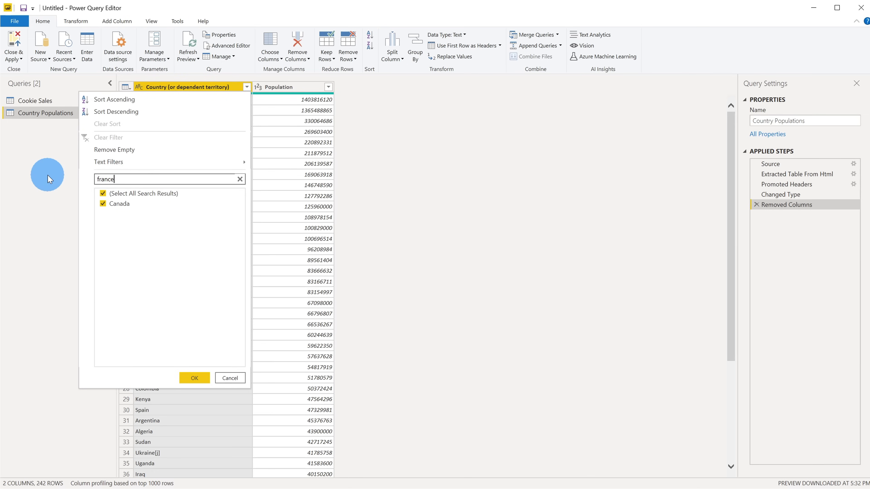
pyautogui.click(103, 204)
pyautogui.hotkey('ctrl', 'a')
pyautogui.write('germa')
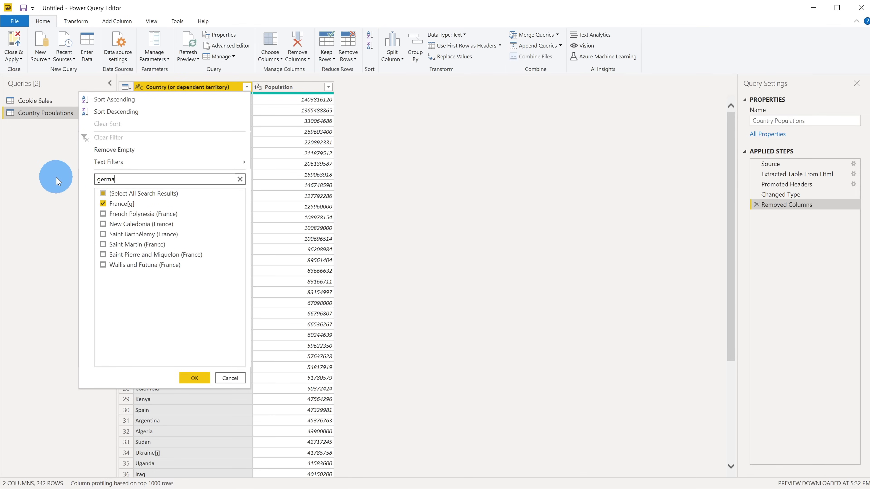
pyautogui.write('ny')
pyautogui.hotkey('ctrl', 'a')
pyautogui.write('united states')
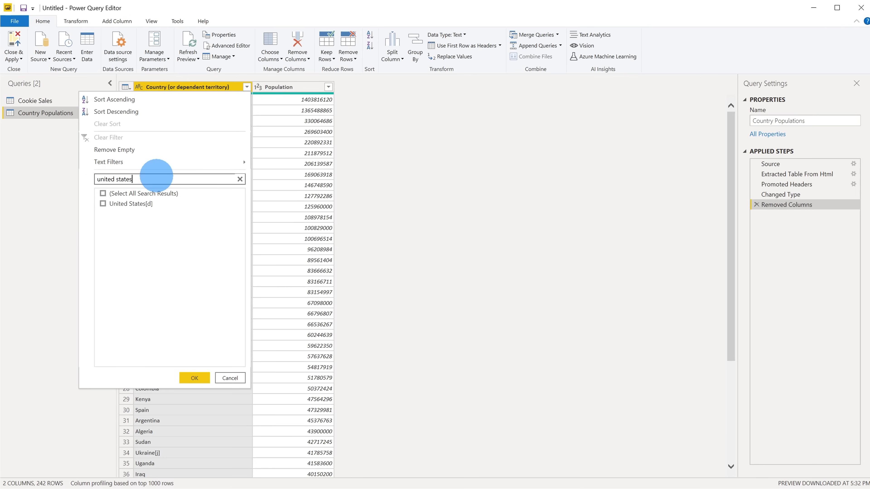
pyautogui.click(102, 204)
pyautogui.click(194, 378)
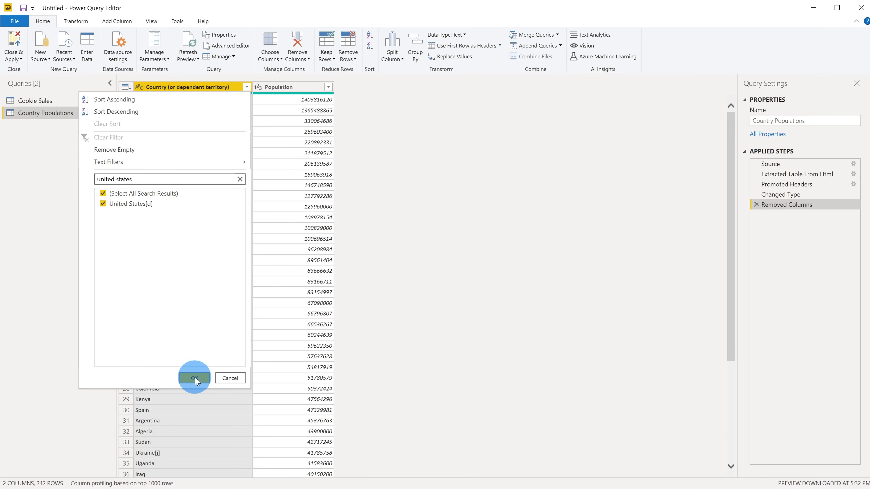
pyautogui.click(194, 378)
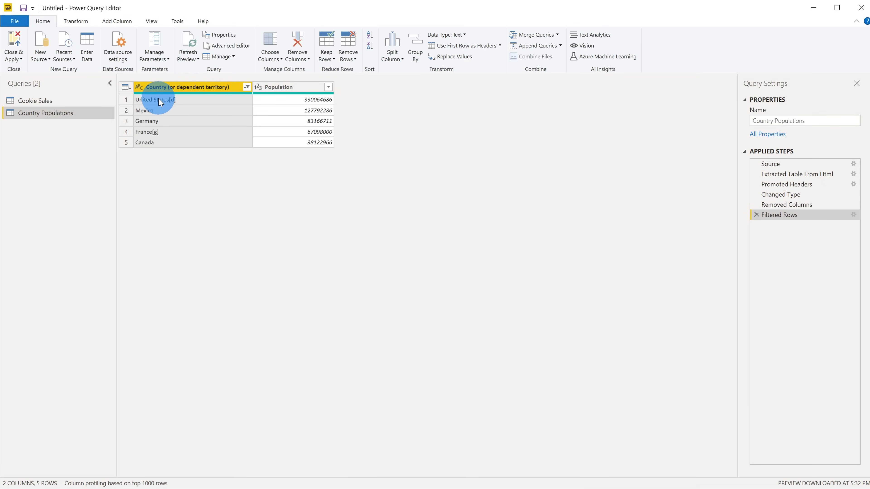
# Step: Replace the value United States[d] with United States in the country column of Country Populations
pyautogui.click(176, 99)
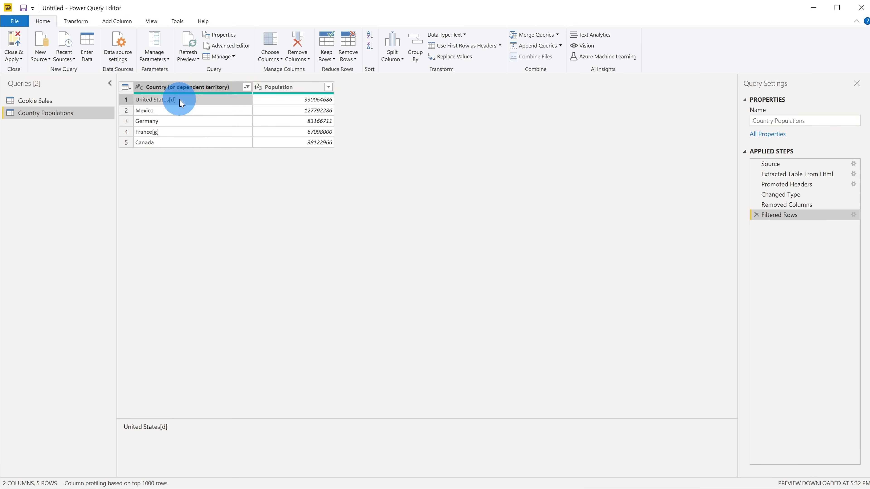
pyautogui.rightClick(179, 99)
pyautogui.click(212, 127)
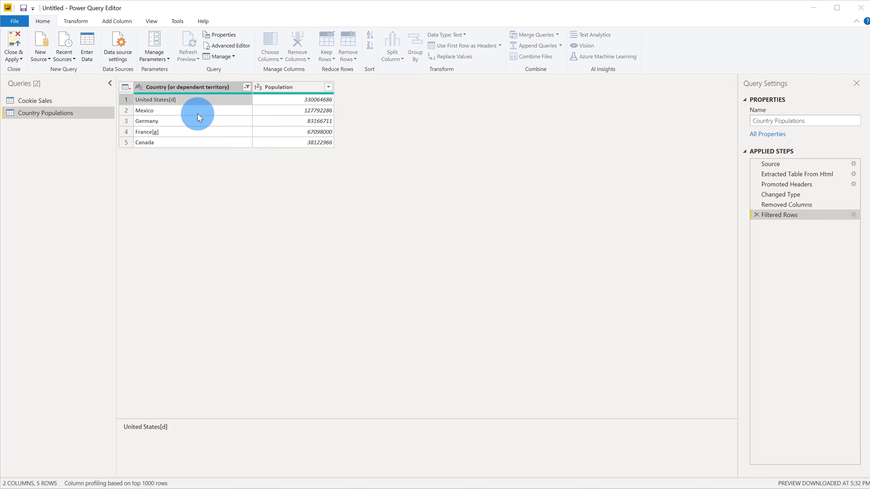
pyautogui.click(447, 231)
pyautogui.moveTo(448, 232); pyautogui.dragTo(371, 229)
pyautogui.hotkey('ctrl', 'c')
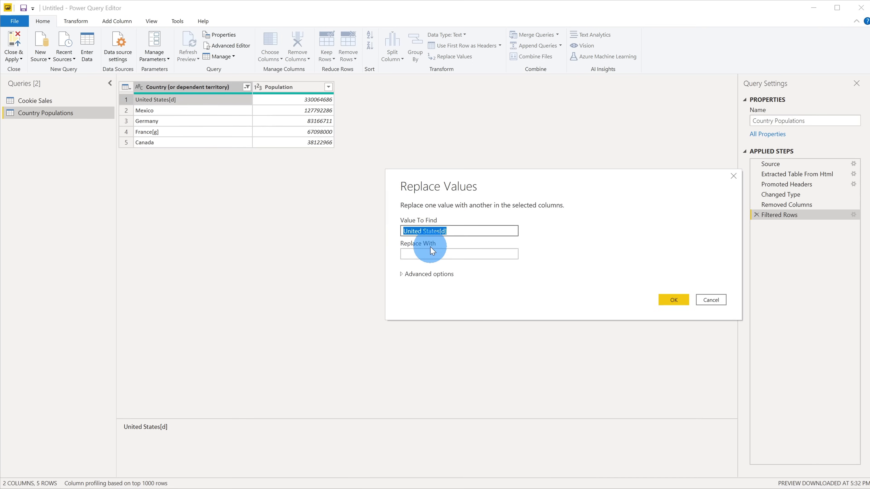
pyautogui.click(433, 248)
pyautogui.hotkey('ctrl', 'v')
pyautogui.press('BackSpace')
pyautogui.press('BackSpace')
pyautogui.press('BackSpace')
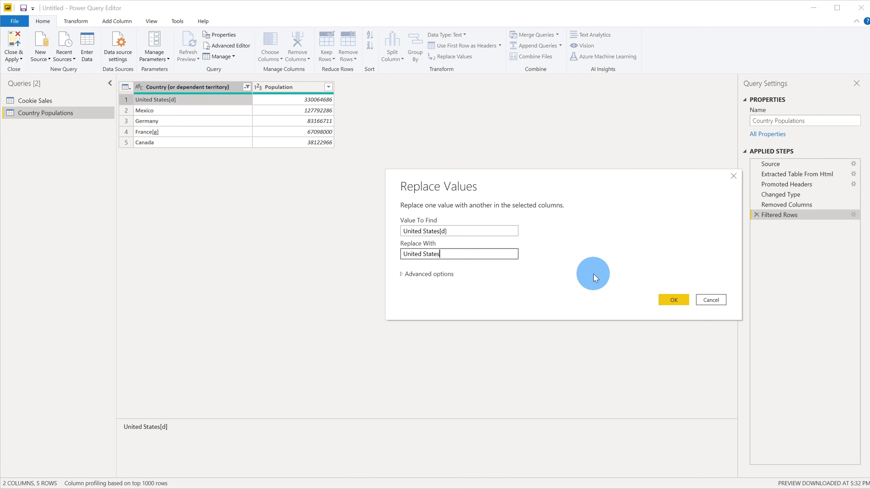
pyautogui.click(671, 299)
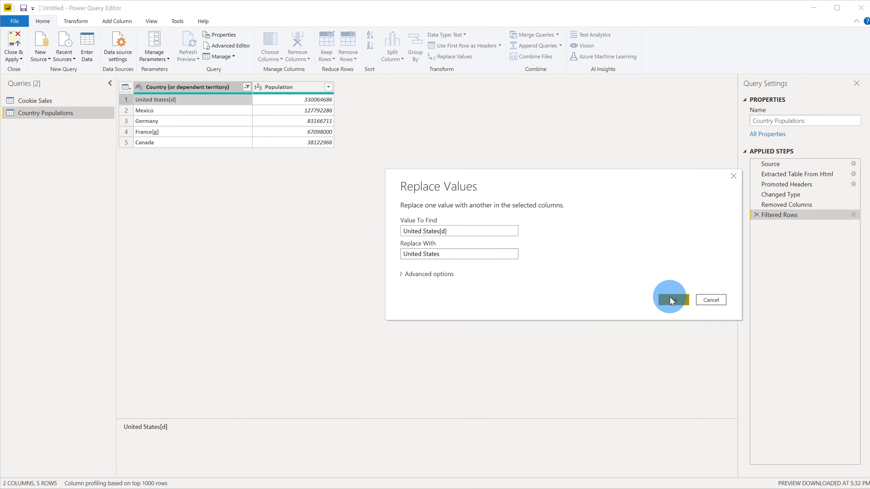
# Step: Replace the value France[g] with France in the country column of Country Populations
pyautogui.click(182, 132)
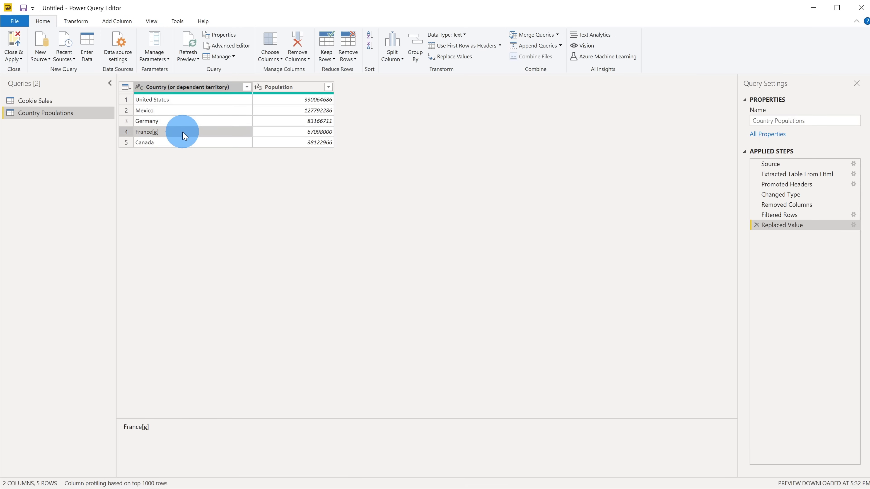
pyautogui.rightClick(183, 133)
pyautogui.click(226, 160)
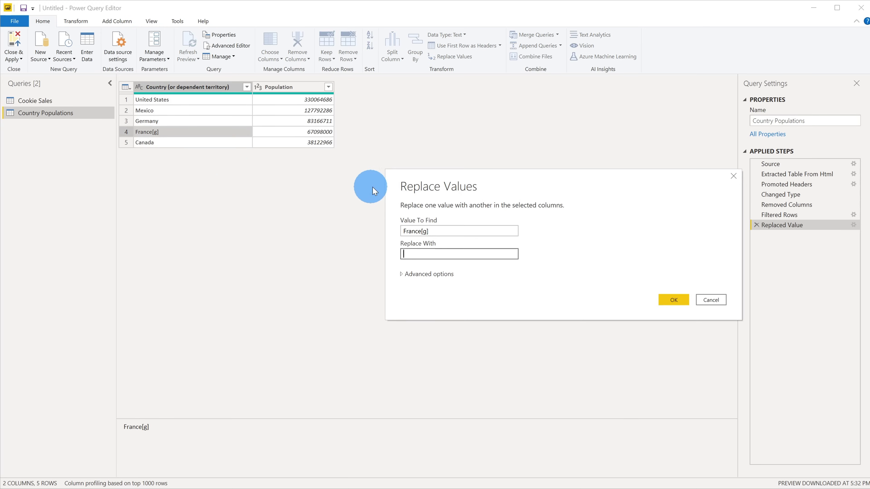
pyautogui.write('France')
pyautogui.press('Return')
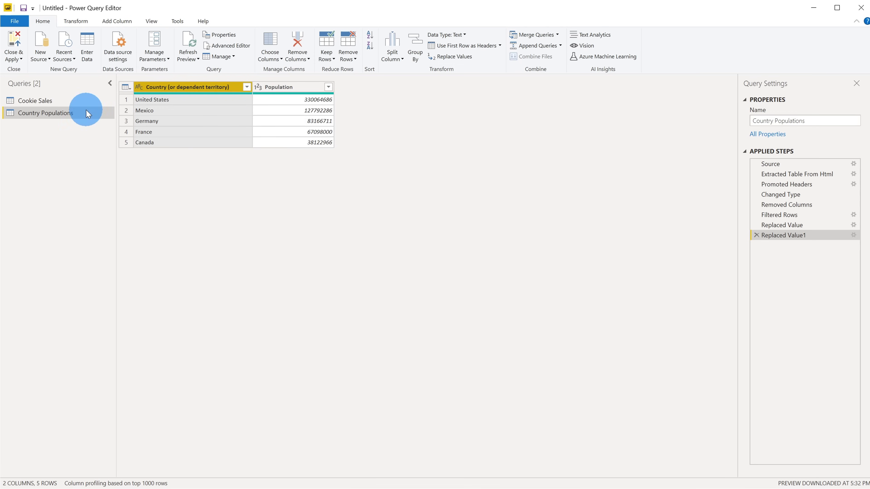
# Step: Set up a merge of Cookie Sales with Country Populations, matching Country to Country (or dependent territory)
pyautogui.click(71, 100)
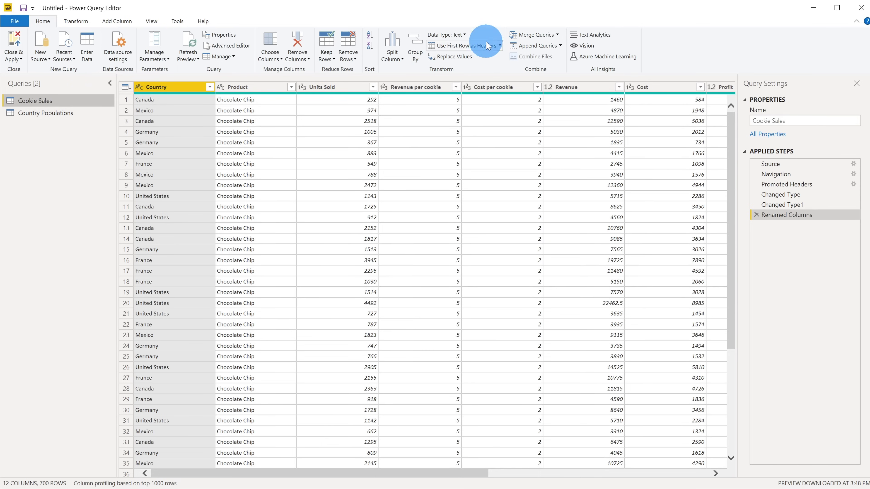
pyautogui.click(533, 35)
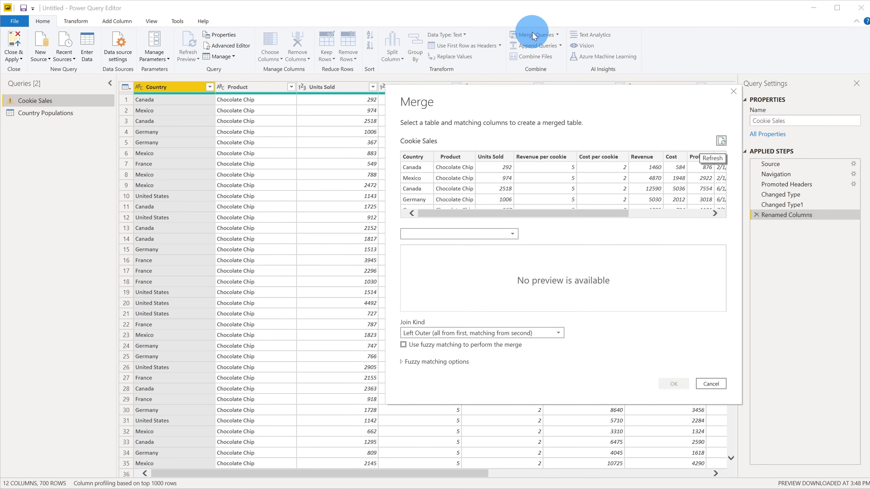
pyautogui.click(414, 158)
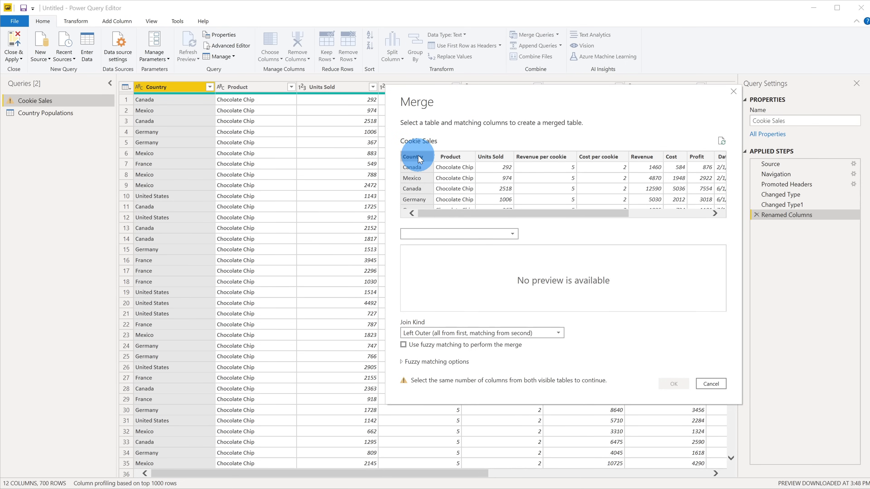
pyautogui.click(419, 235)
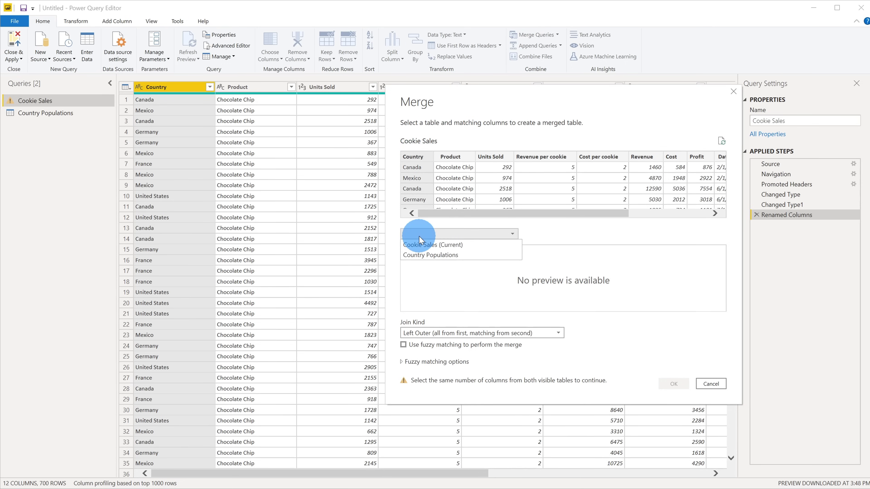
pyautogui.click(425, 255)
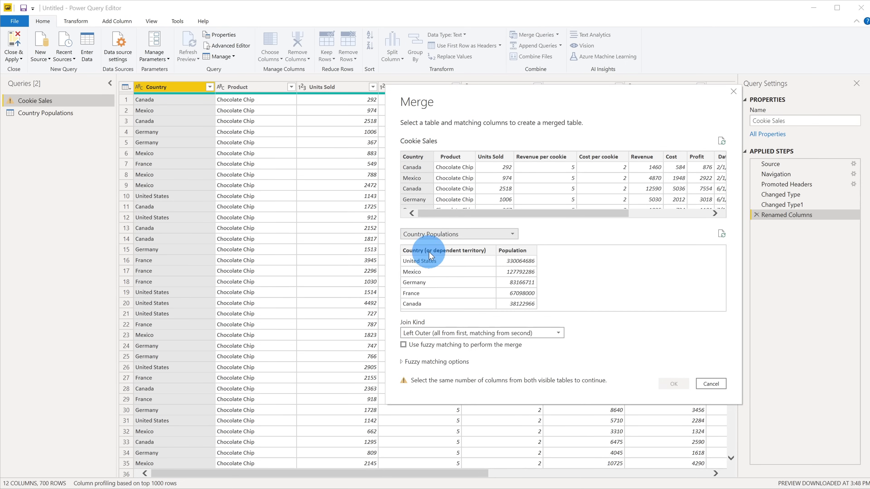
pyautogui.click(429, 250)
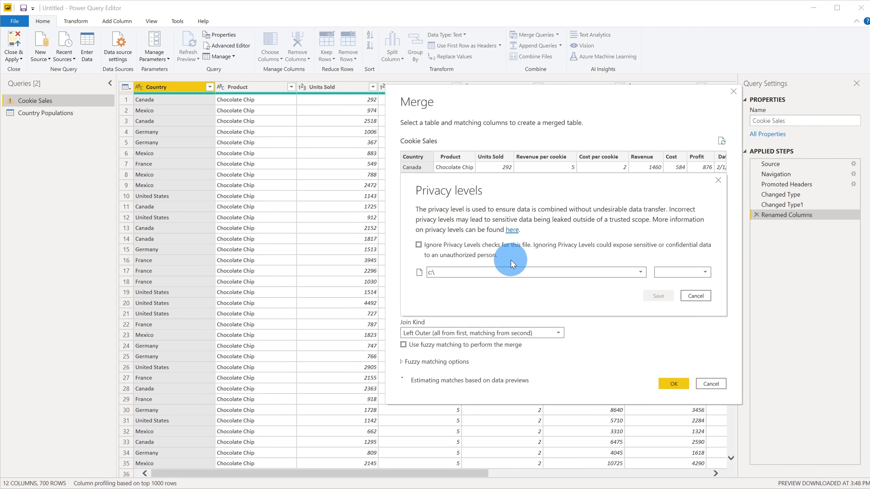
# Step: Ignore the privacy level checks for this file and complete the left outer merge
pyautogui.click(501, 245)
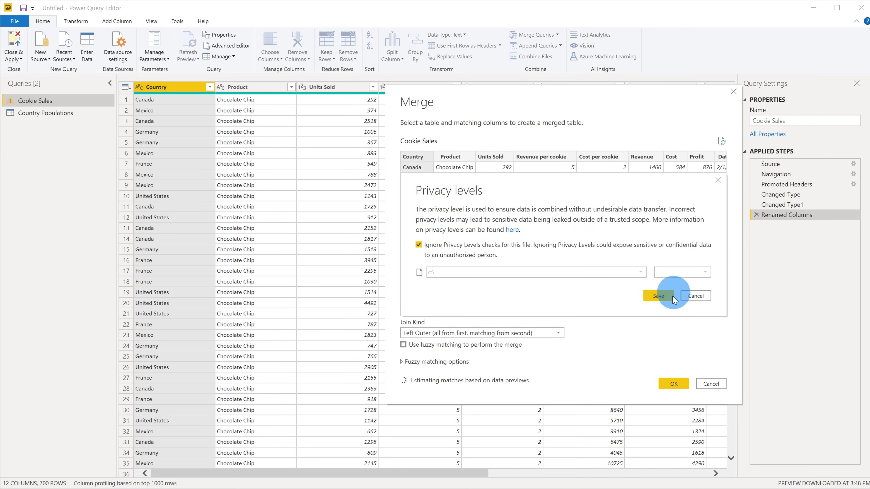
pyautogui.click(658, 295)
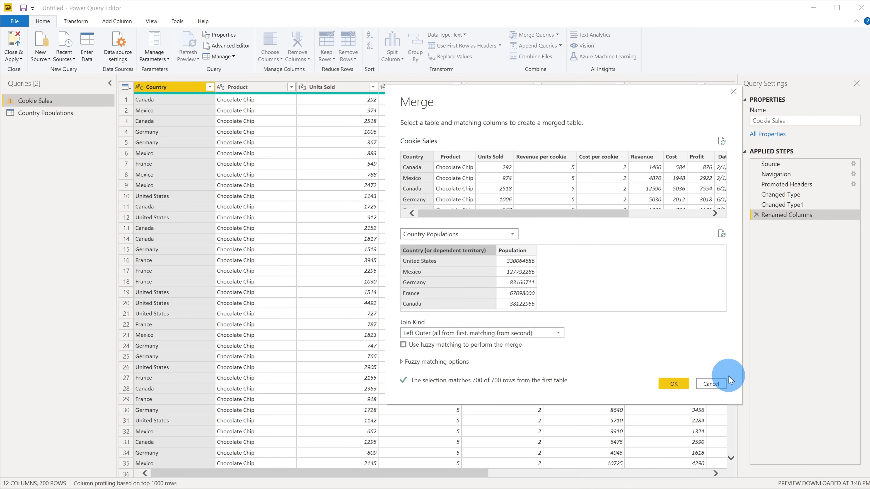
pyautogui.click(670, 384)
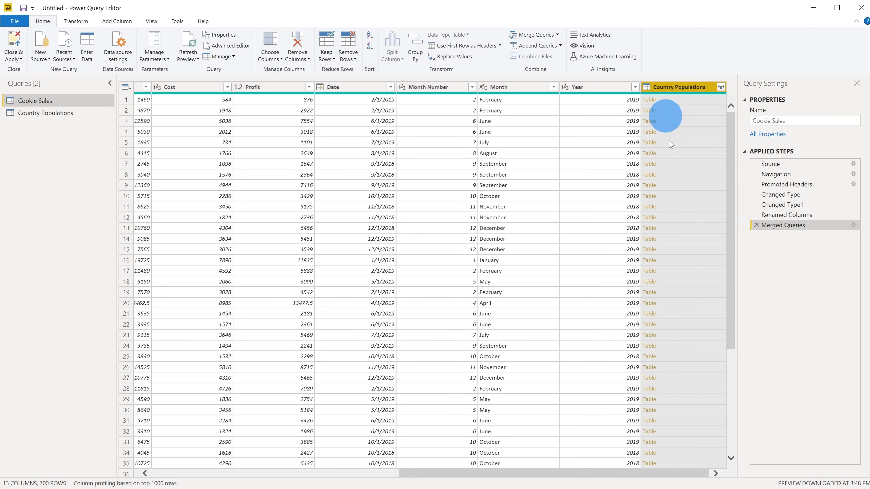
# Step: Expand the merged Country Populations column with only the Population field, keeping the original column name as prefix, and check the resulting table
pyautogui.click(721, 87)
pyautogui.click(571, 138)
pyautogui.click(571, 158)
pyautogui.click(661, 214)
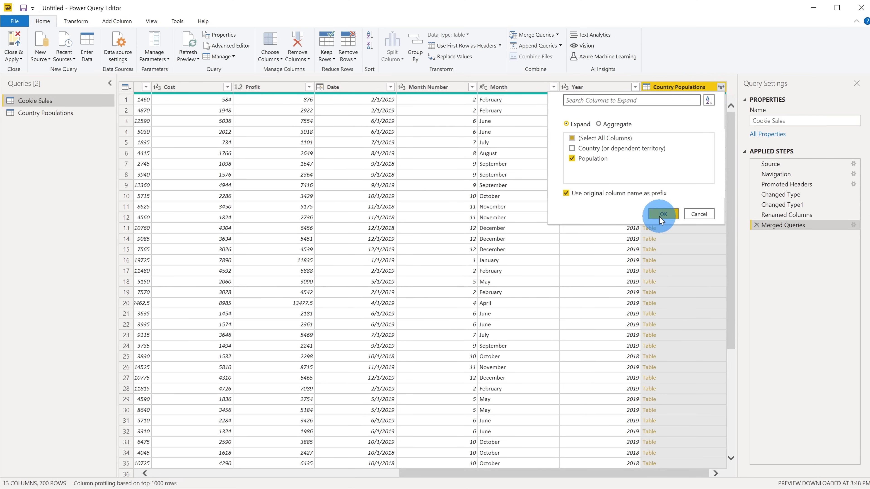
pyautogui.moveTo(526, 474); pyautogui.dragTo(204, 474)
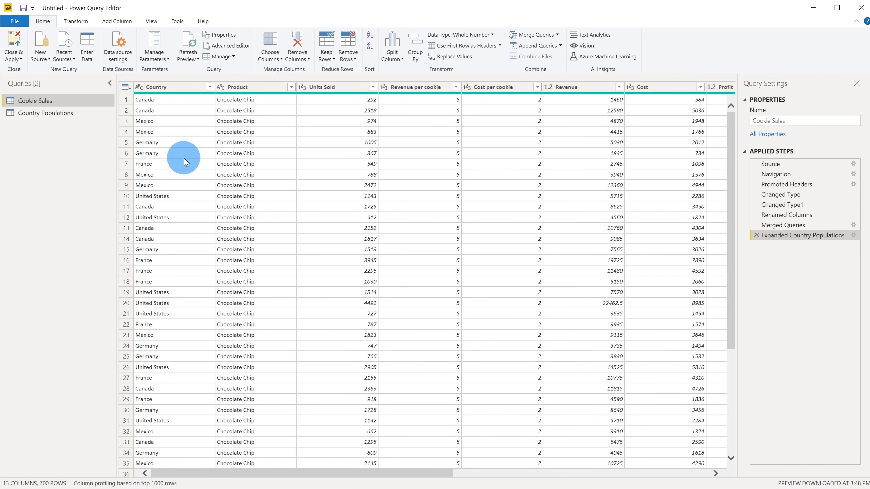
pyautogui.moveTo(312, 475); pyautogui.dragTo(707, 456)
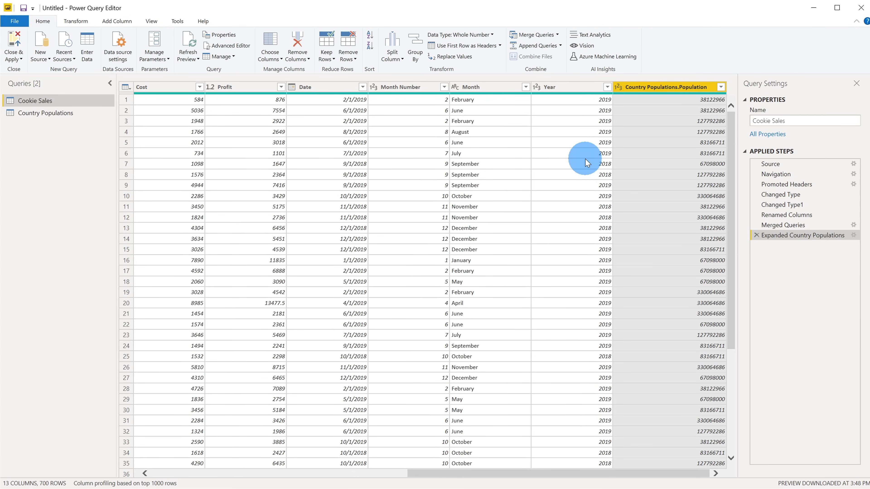
# Step: Close the query editor applying all changes, and expand the Cookie Sales and Country Populations tables to list their fields
pyautogui.click(15, 43)
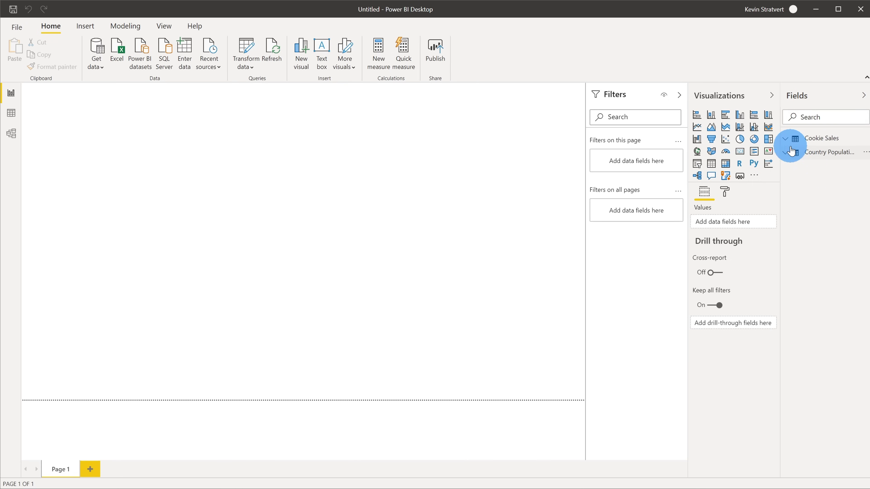
pyautogui.click(787, 139)
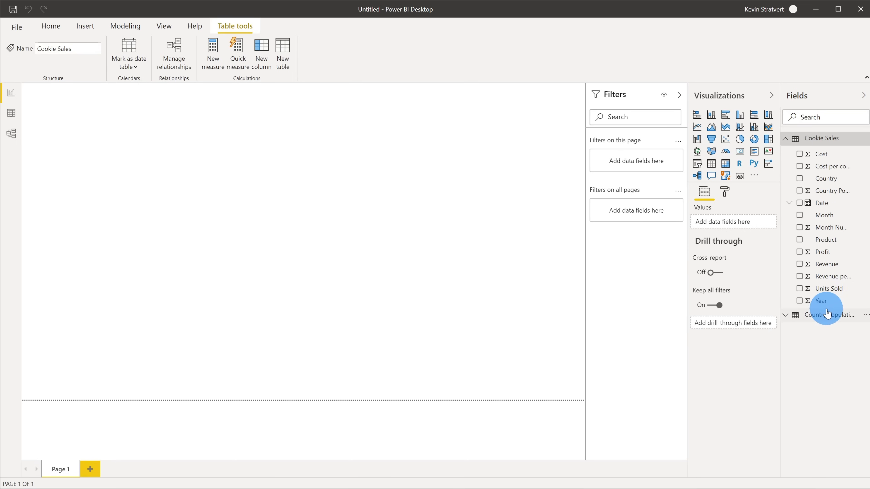
pyautogui.click(786, 318)
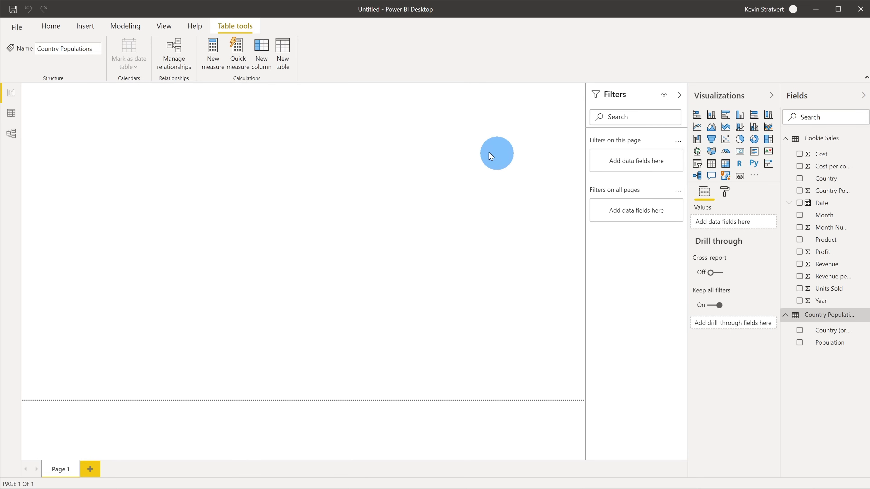
# Step: Review the loaded rows of Cookie Sales and Country Populations, and view the relationship between the tables in the data model
pyautogui.click(13, 116)
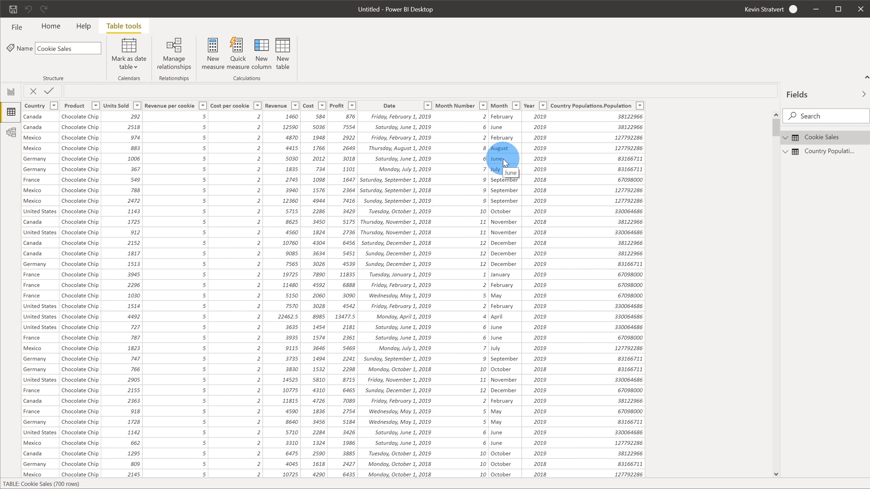
pyautogui.click(831, 158)
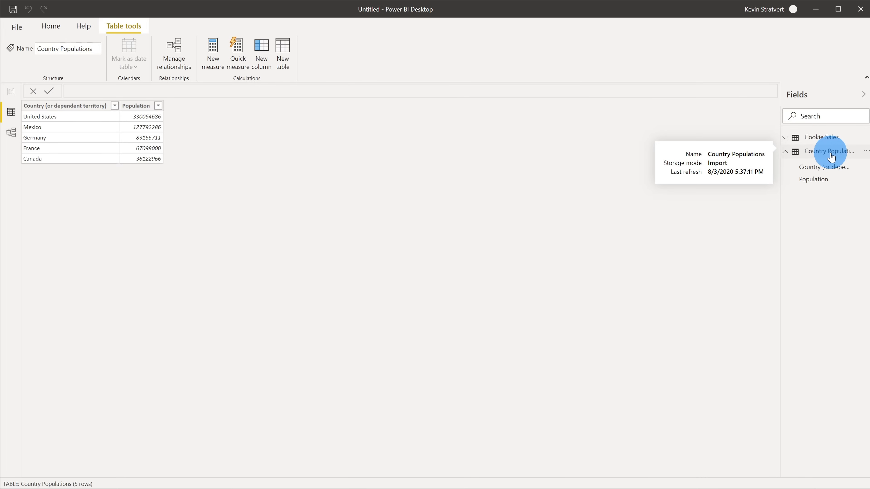
pyautogui.click(831, 141)
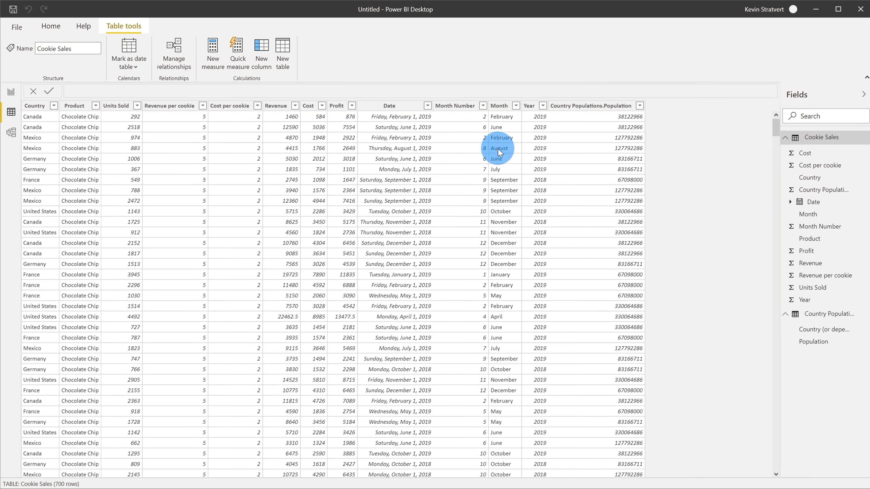
pyautogui.click(11, 133)
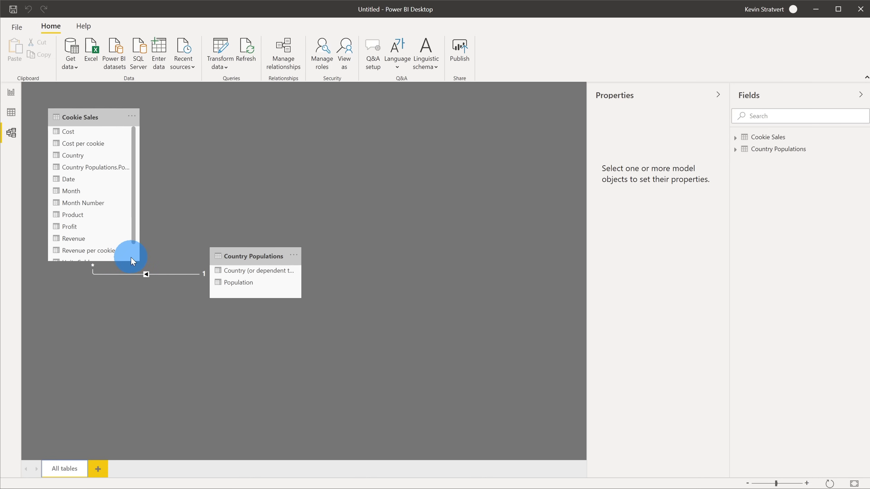
# Step: Enlarge the Cookie Sales table in the model diagram until all its fields show, and open the blank report page
pyautogui.moveTo(131, 262); pyautogui.dragTo(131, 319)
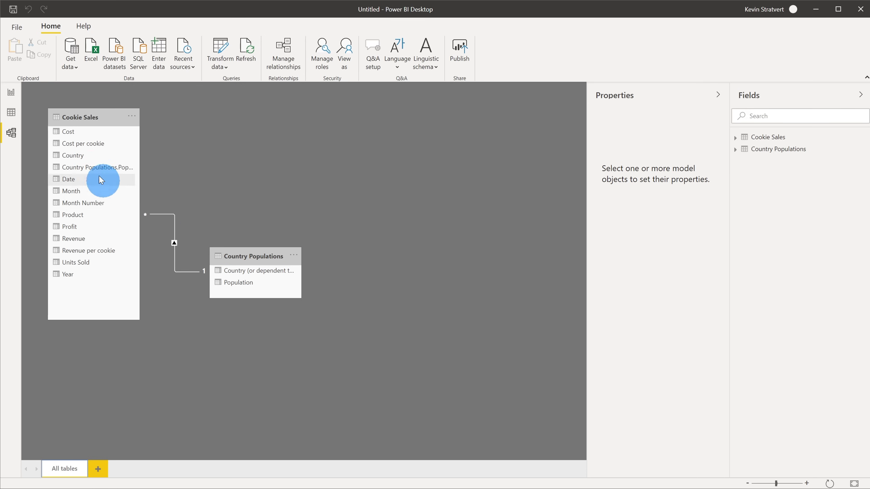
pyautogui.click(12, 93)
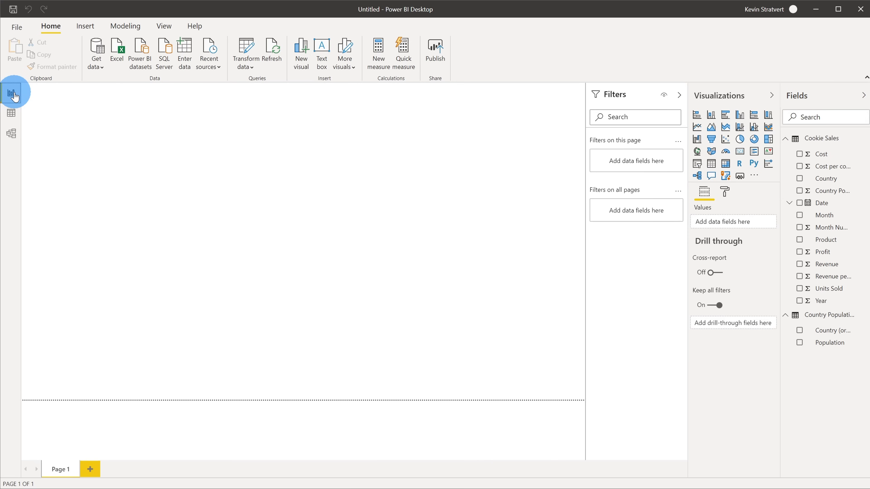
pyautogui.click(400, 226)
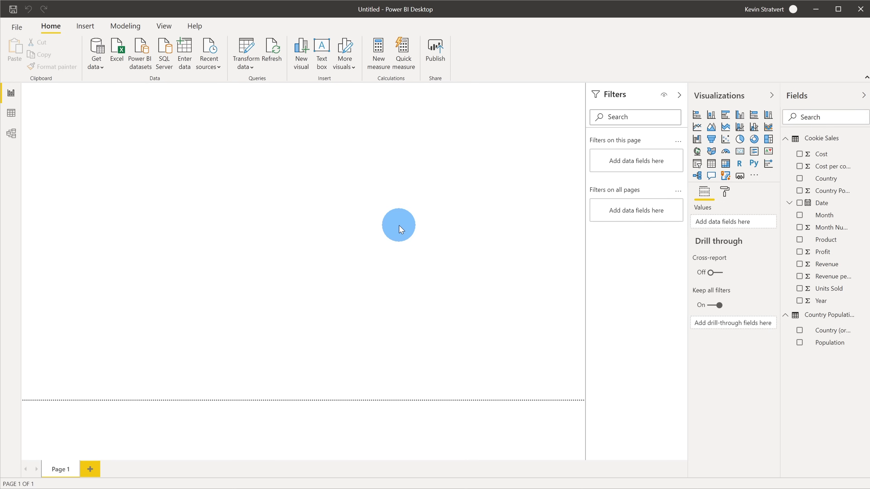
pyautogui.click(51, 23)
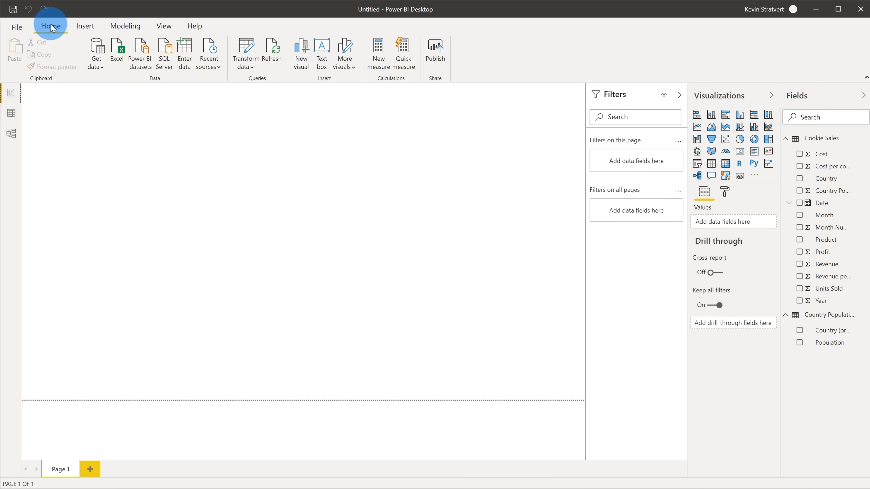
# Step: Add a text box titled "Kevin Cookie Company Performance Report" at font size 28, widened so the title fits on one line
pyautogui.click(324, 54)
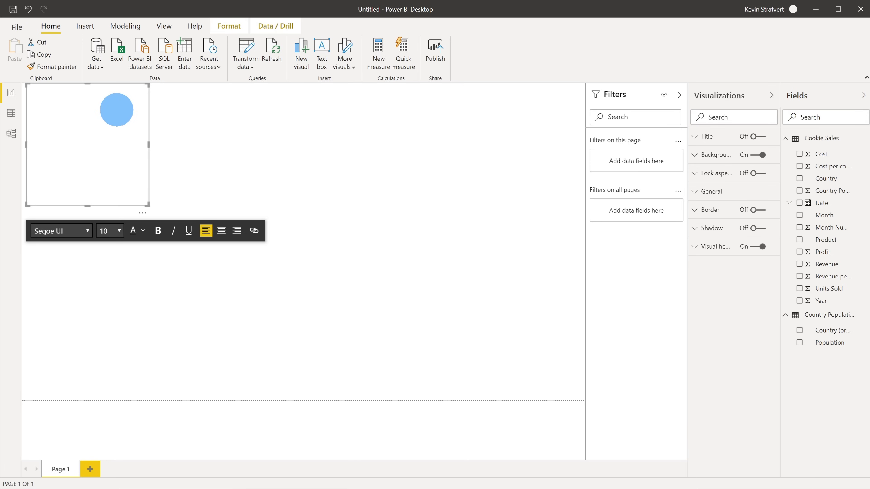
pyautogui.write('Kevin Cookie Company Performance Report')
pyautogui.hotkey('ctrl', 'a')
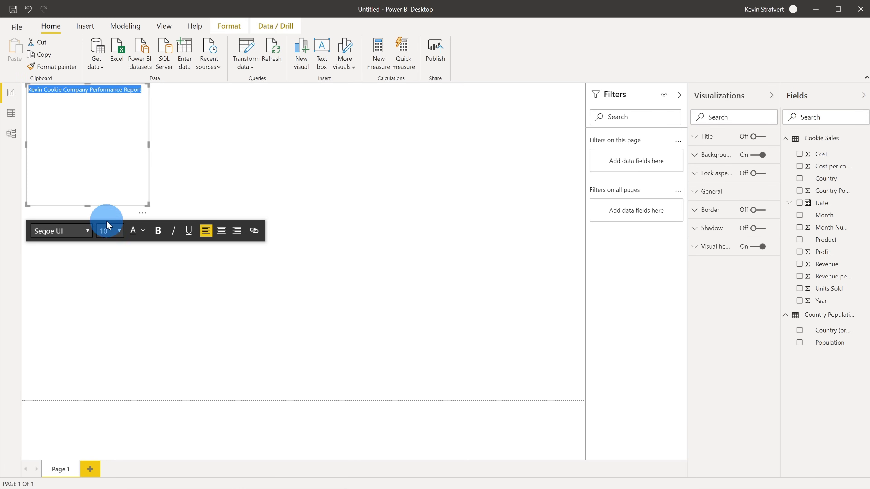
pyautogui.click(119, 232)
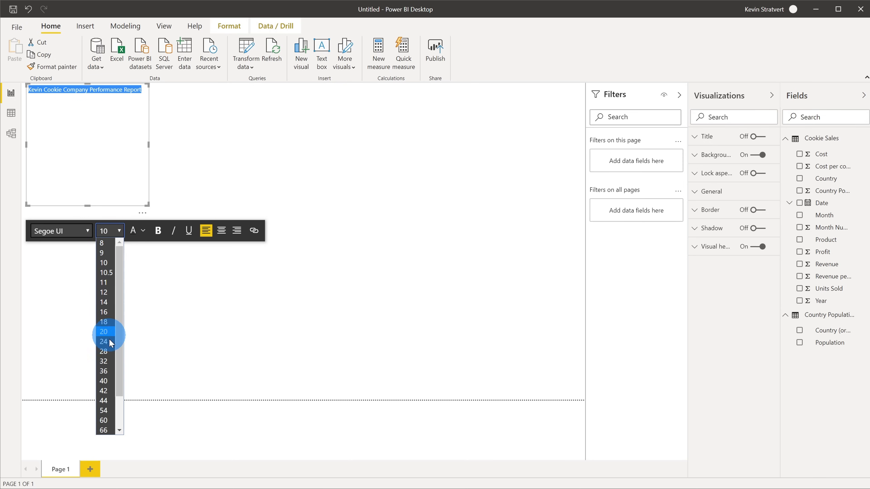
pyautogui.click(105, 351)
pyautogui.moveTo(148, 144); pyautogui.dragTo(396, 129)
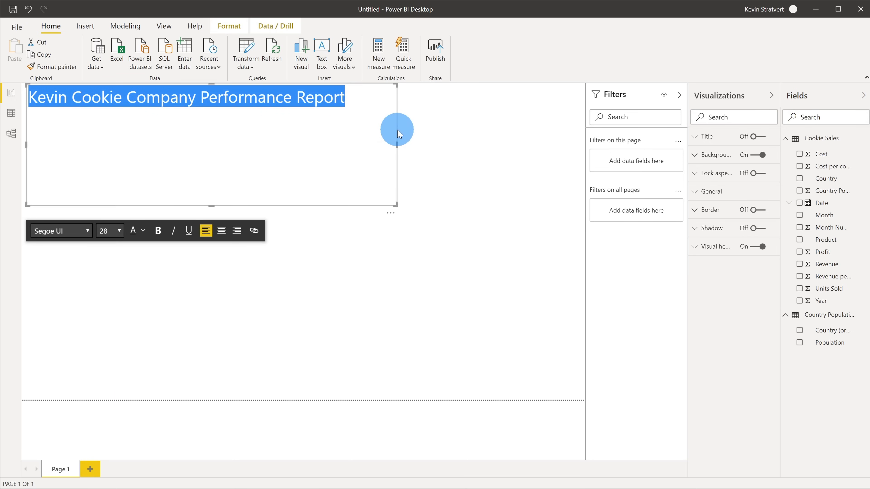
pyautogui.click(329, 137)
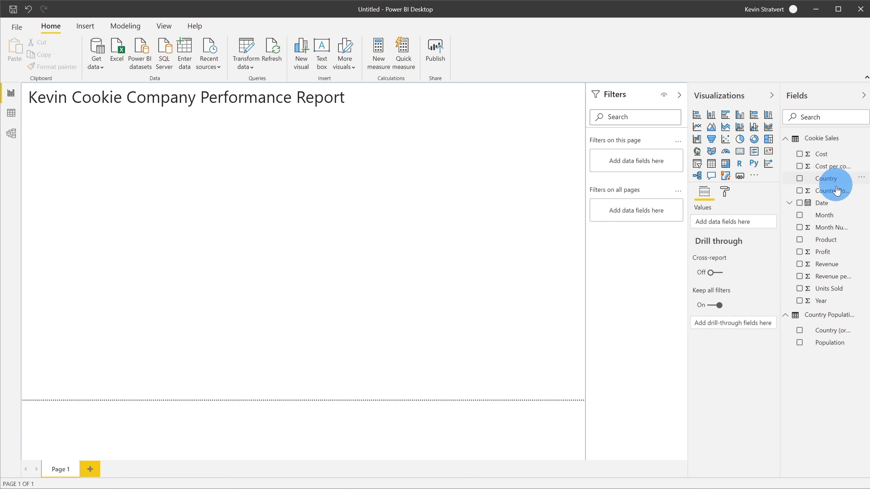
# Step: Create a column chart of Cookie Sales Profit by Date, using the plain Date instead of the Date Hierarchy on the axis
pyautogui.click(799, 252)
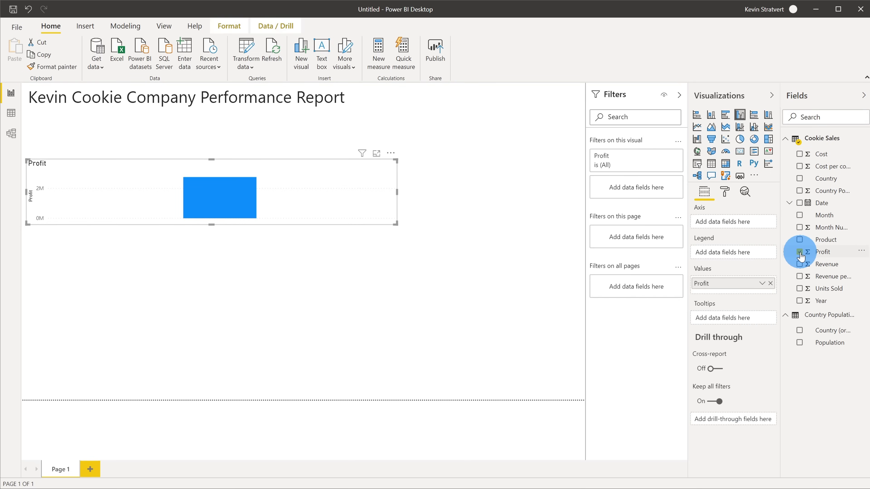
pyautogui.click(312, 203)
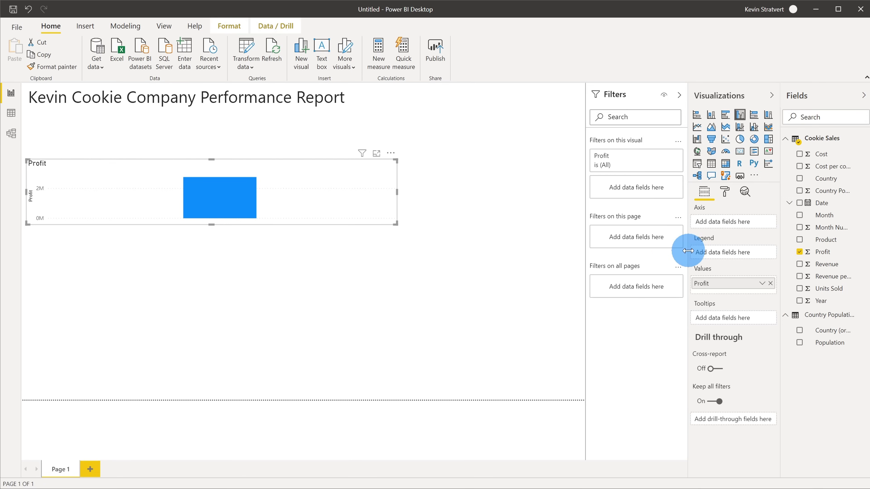
pyautogui.click(800, 204)
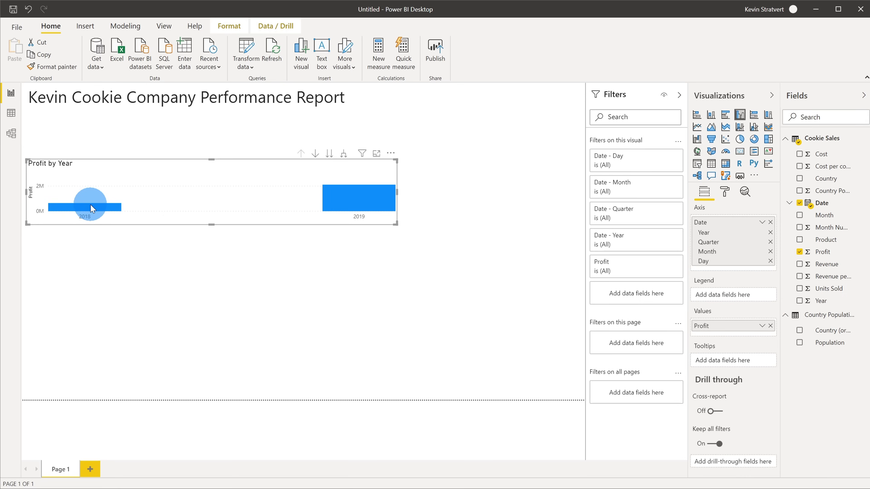
pyautogui.moveTo(92, 208)
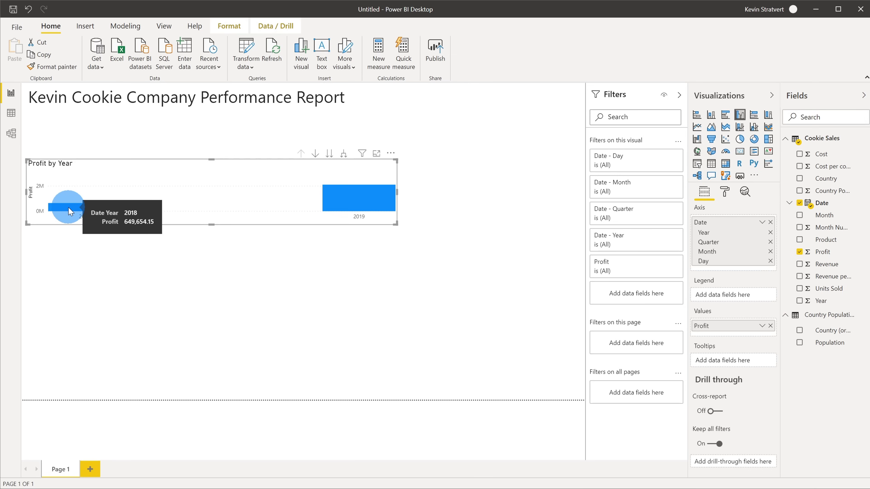
pyautogui.moveTo(349, 204)
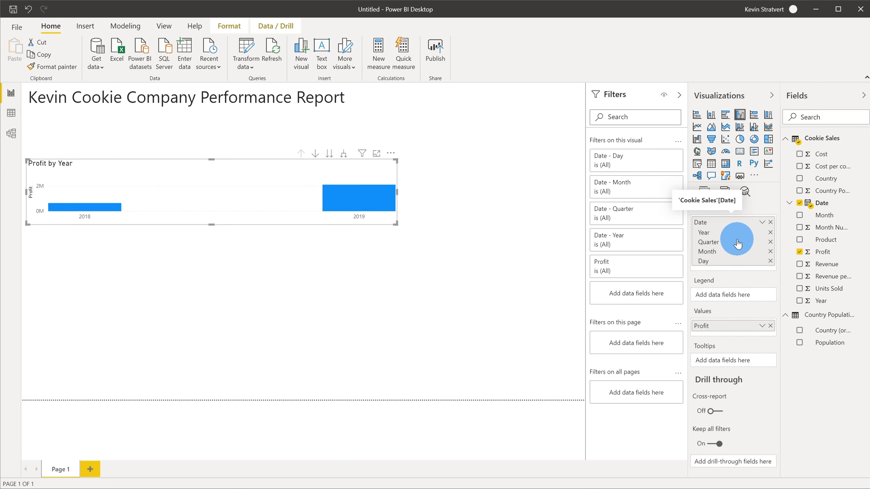
pyautogui.click(762, 223)
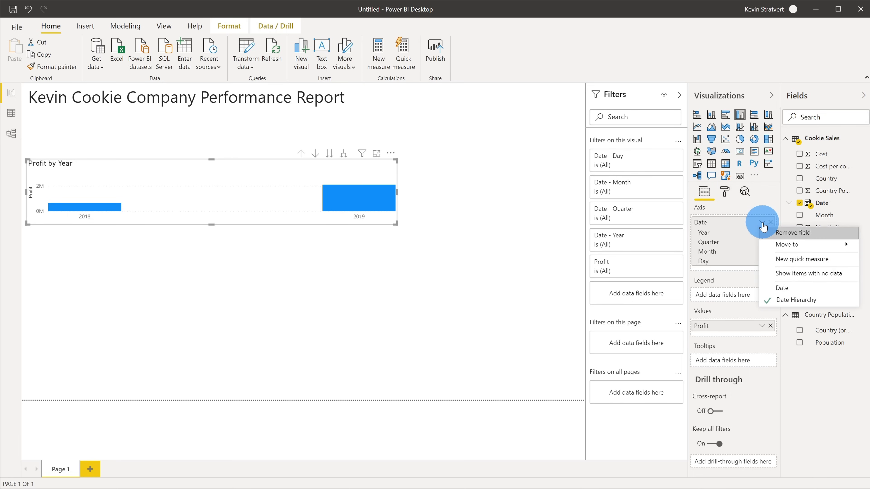
pyautogui.click(842, 290)
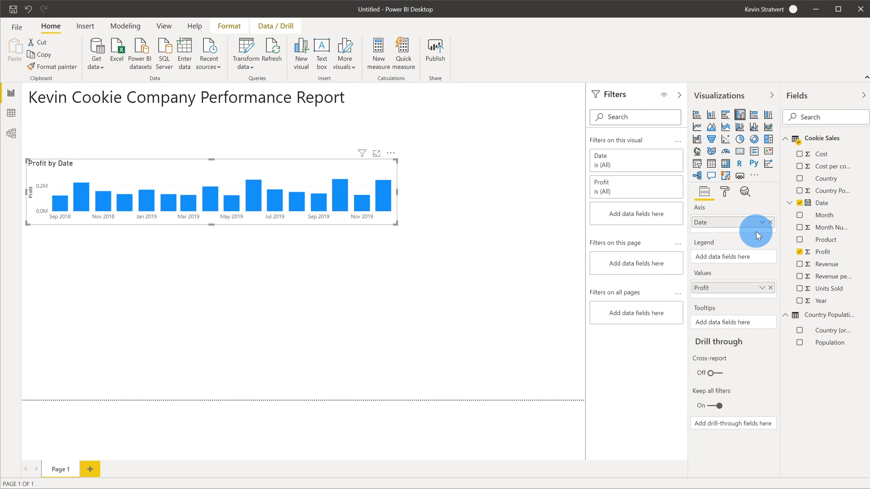
# Step: Convert the Profit by Date chart to a line chart, narrow it and place it just below the report title
pyautogui.click(697, 127)
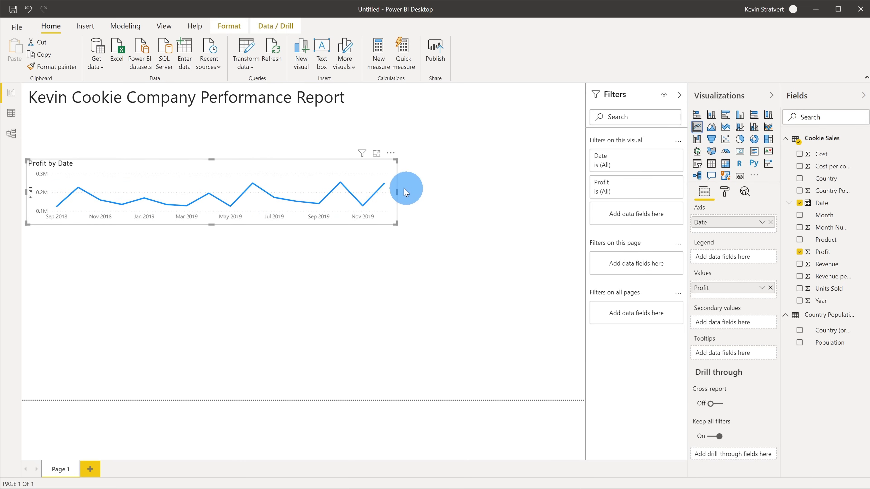
pyautogui.moveTo(396, 192); pyautogui.dragTo(292, 201)
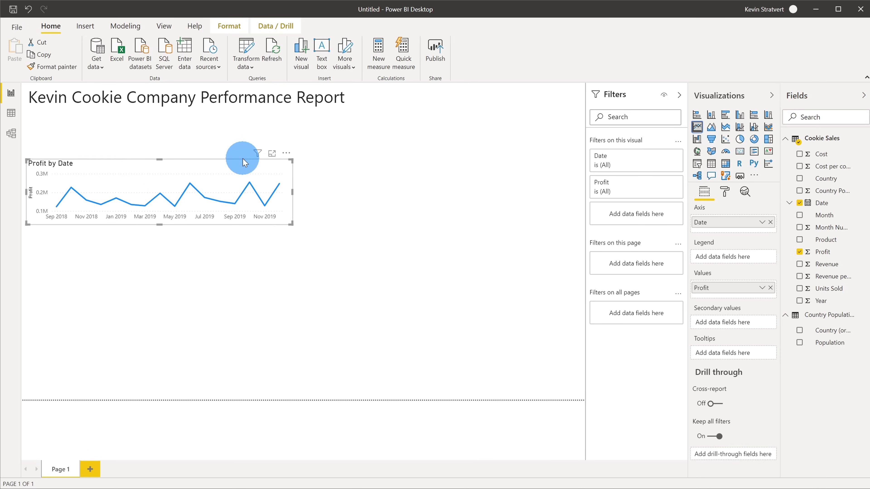
pyautogui.click(243, 133)
pyautogui.moveTo(150, 185); pyautogui.dragTo(172, 140)
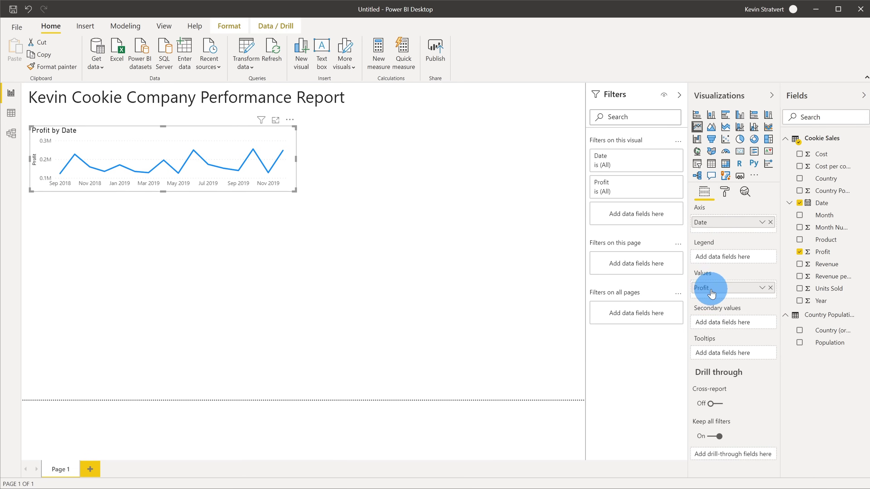
pyautogui.moveTo(723, 290)
pyautogui.mouseDown()
pyautogui.moveTo(723, 226)
pyautogui.moveTo(725, 290)
pyautogui.mouseUp()
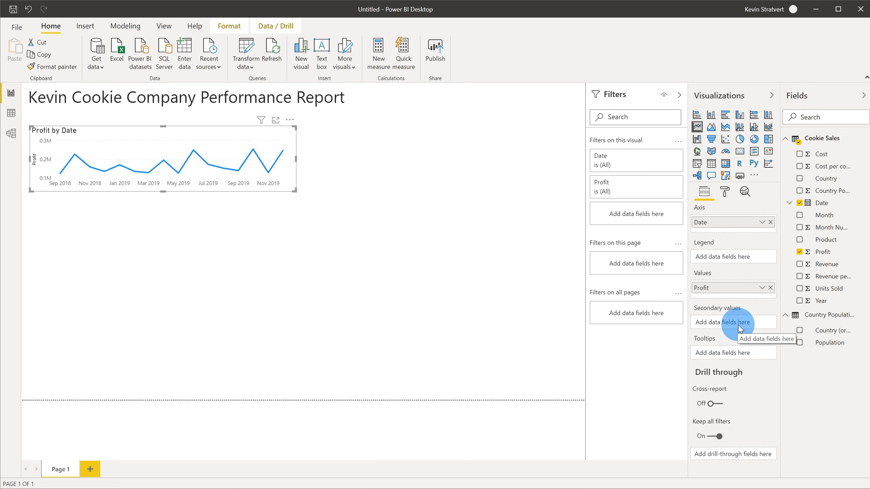
pyautogui.click(329, 266)
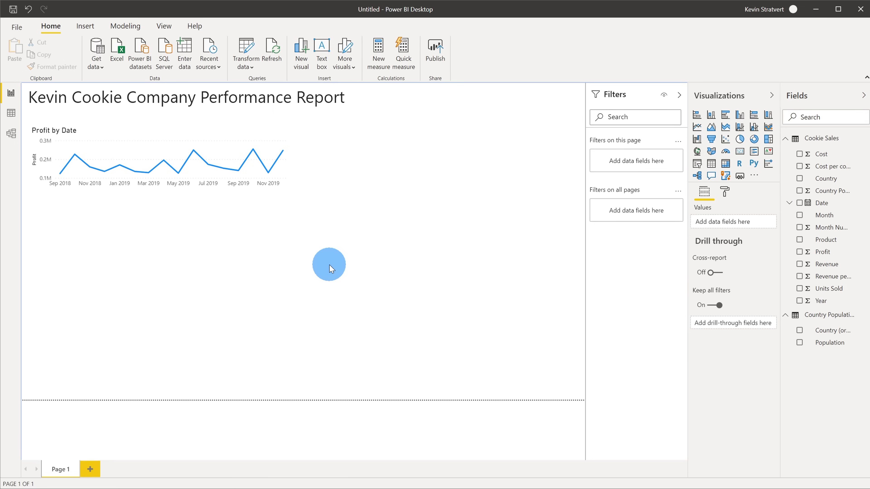
# Step: Create a map from the Cookie Sales Country field with Profit as the bubble size
pyautogui.click(800, 178)
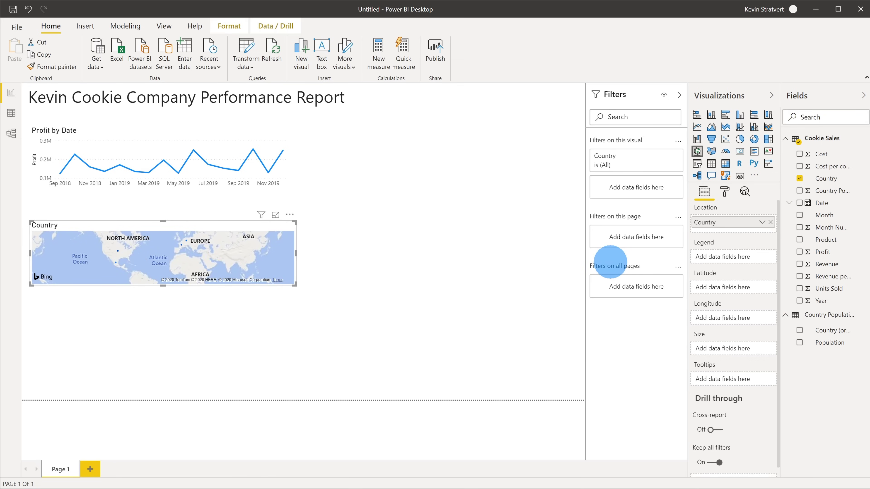
pyautogui.moveTo(786, 253); pyautogui.dragTo(191, 265)
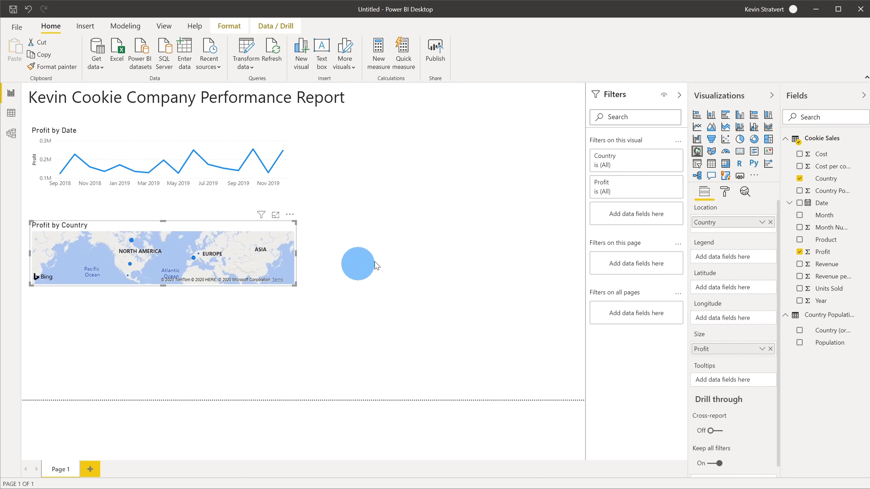
# Step: Preview Profit by Country as a treemap to compare country profits, narrow the visual, and switch it back to a map
pyautogui.click(769, 141)
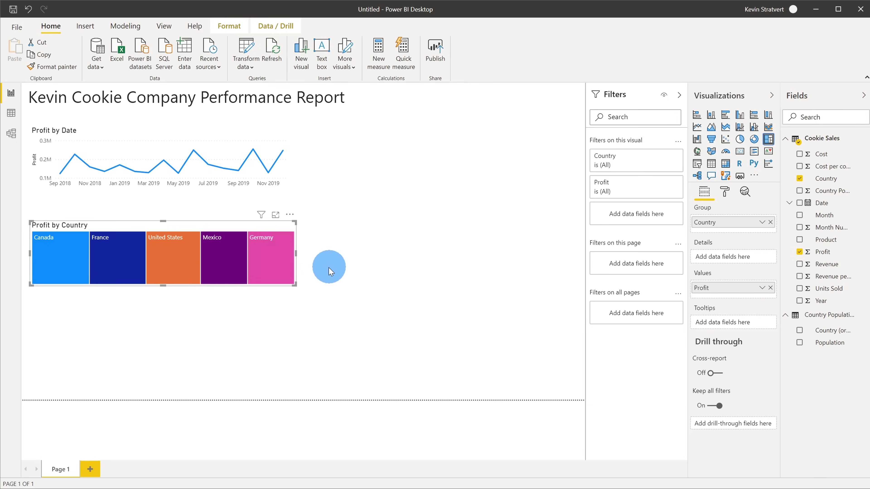
pyautogui.moveTo(294, 255); pyautogui.dragTo(219, 256)
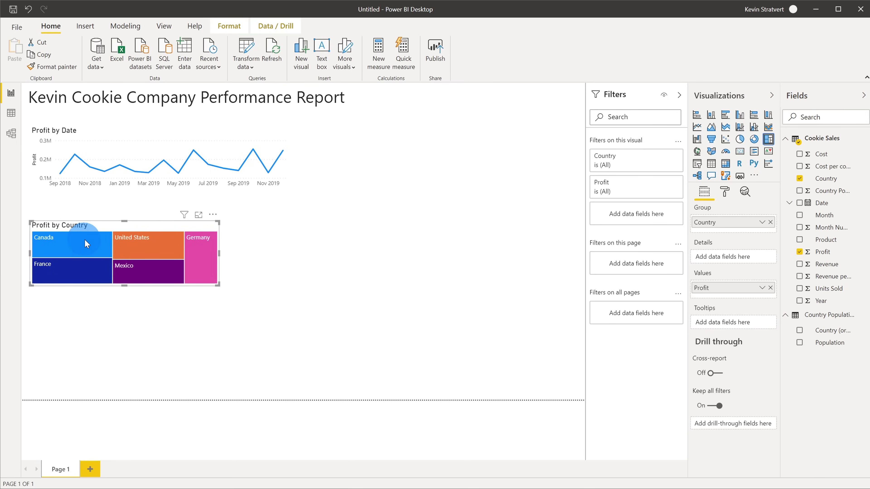
pyautogui.moveTo(85, 239)
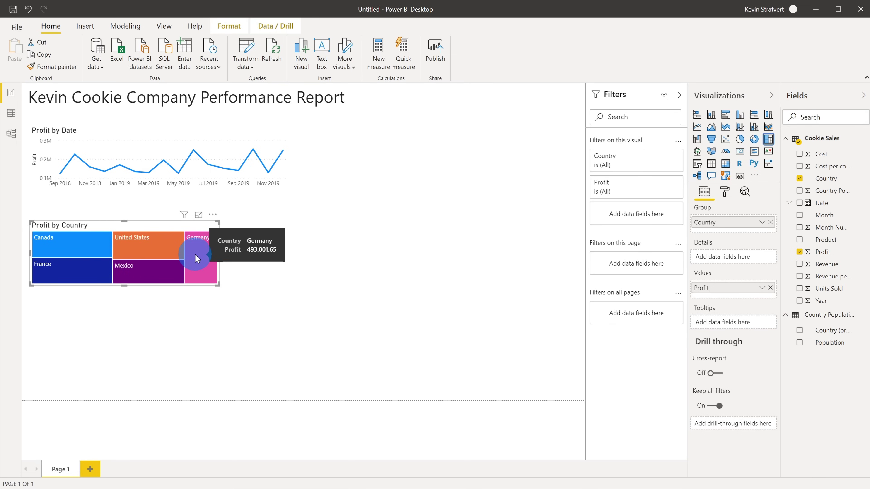
pyautogui.moveTo(146, 266)
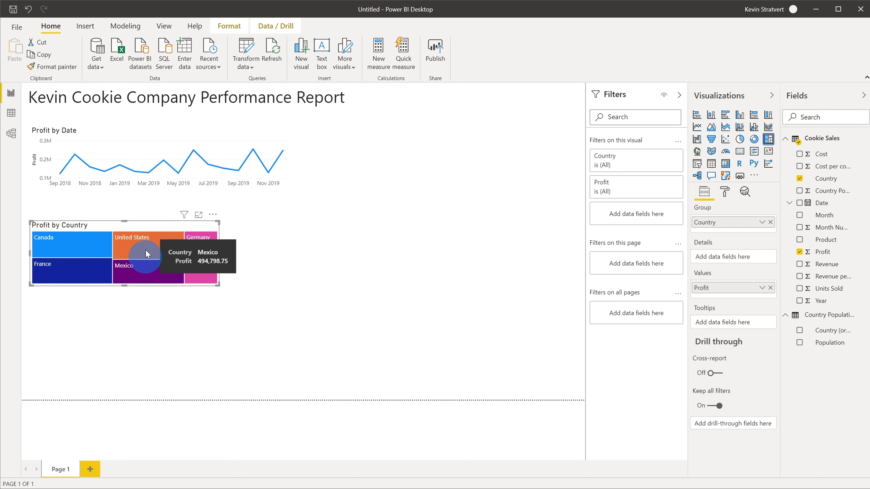
pyautogui.moveTo(92, 269)
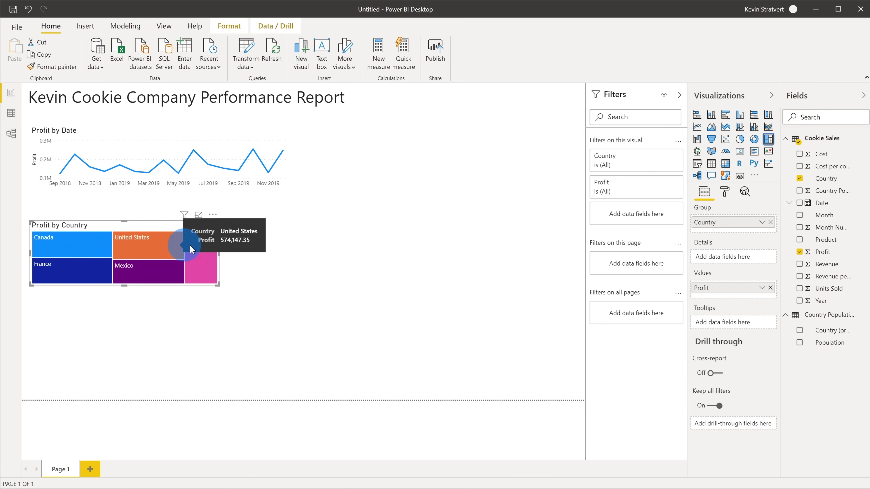
pyautogui.moveTo(99, 253)
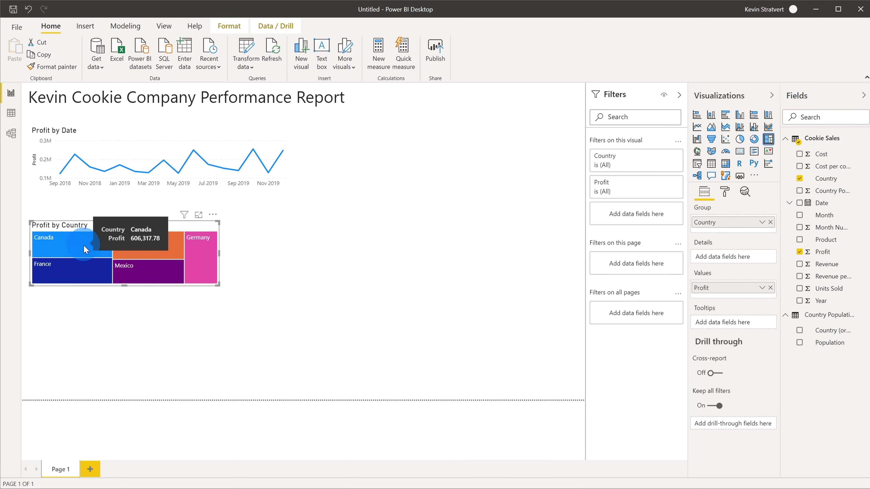
pyautogui.moveTo(196, 266)
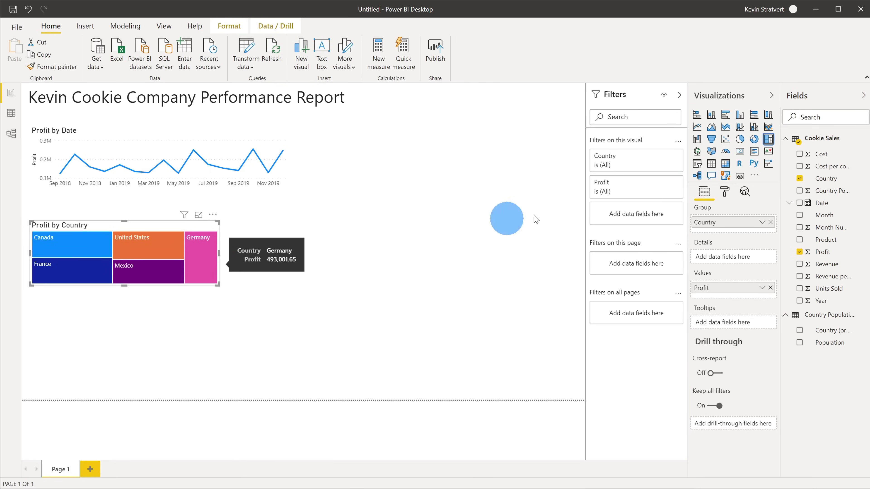
pyautogui.click(697, 151)
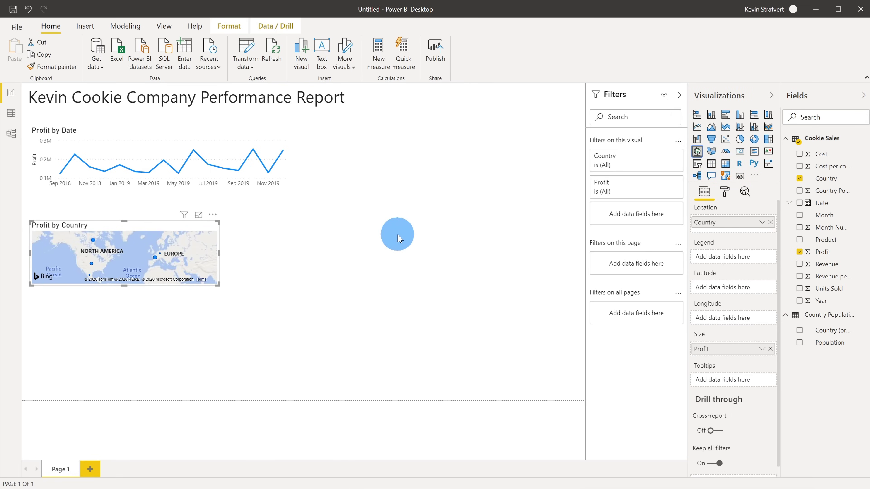
pyautogui.click(398, 236)
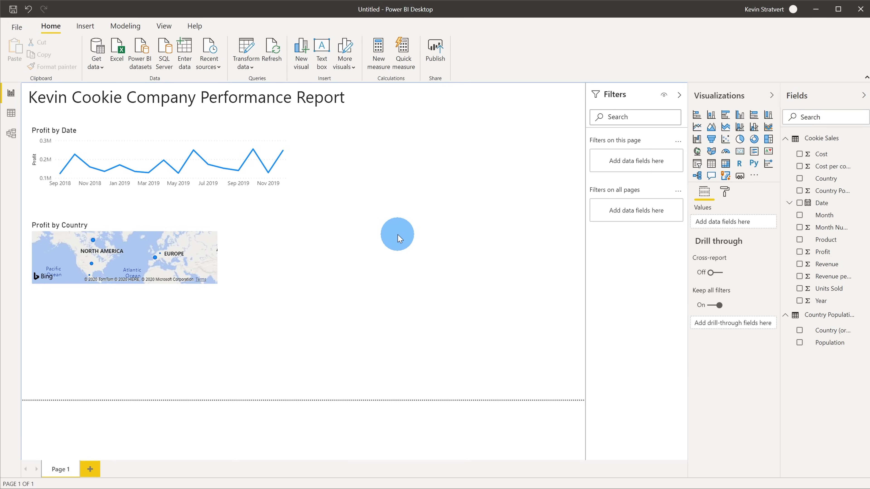
# Step: Add an empty table visual and place it beside the Profit by Date line chart
pyautogui.click(713, 166)
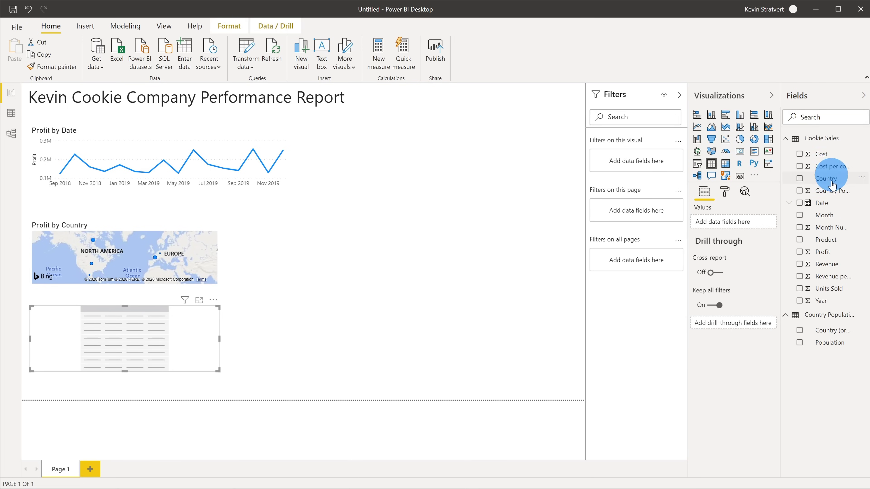
pyautogui.click(152, 332)
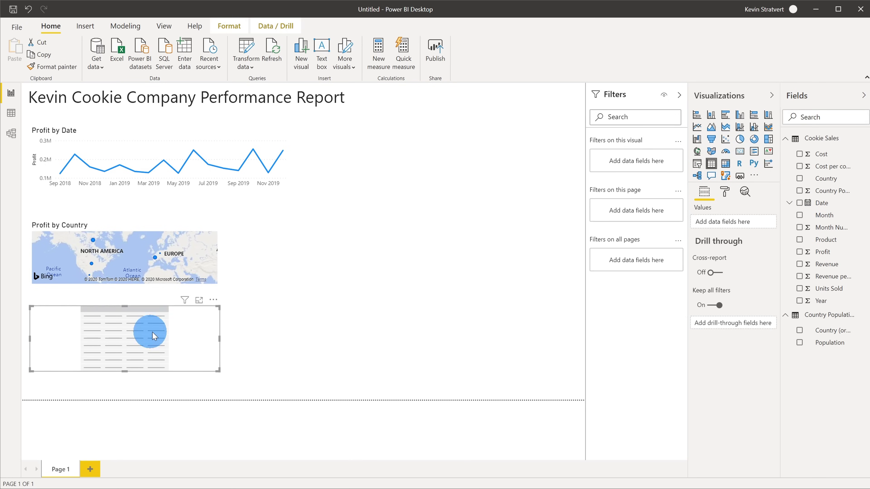
pyautogui.moveTo(136, 332); pyautogui.dragTo(397, 150)
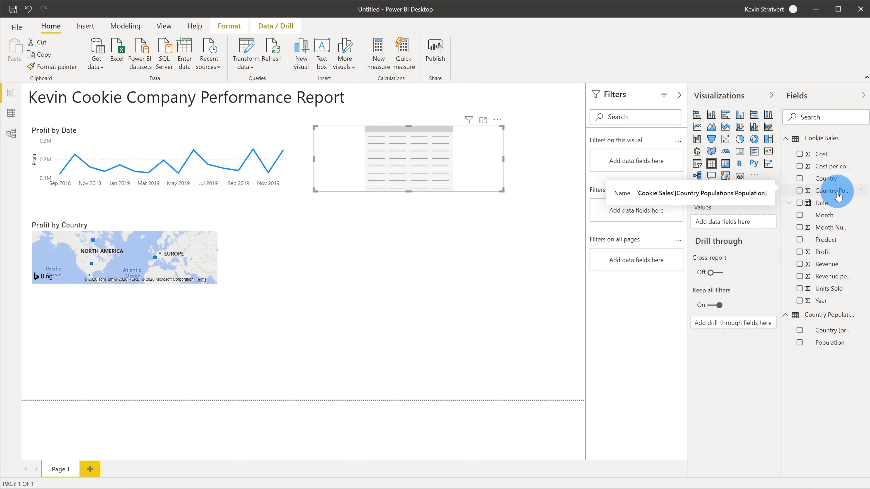
# Step: Fill the empty table with Country, average Country Populations.Population and Units Sold, placing Country first, and enlarge the table
pyautogui.moveTo(838, 197); pyautogui.dragTo(445, 171)
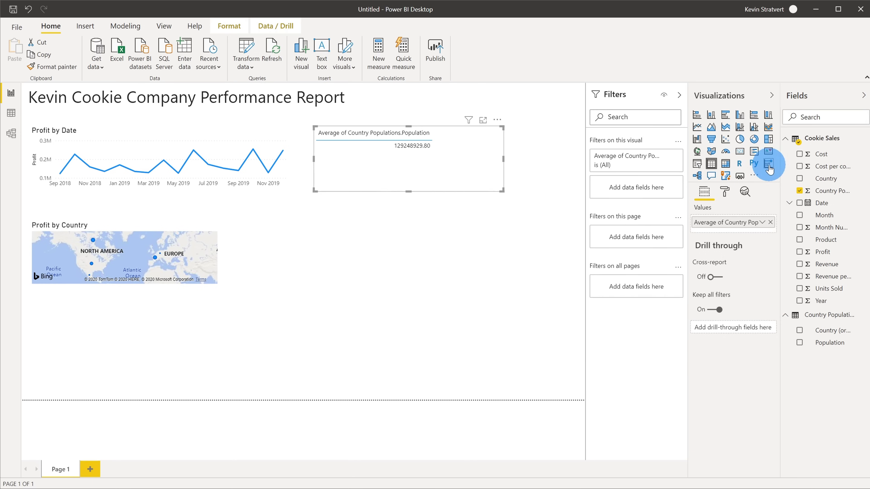
pyautogui.moveTo(825, 178); pyautogui.dragTo(344, 166)
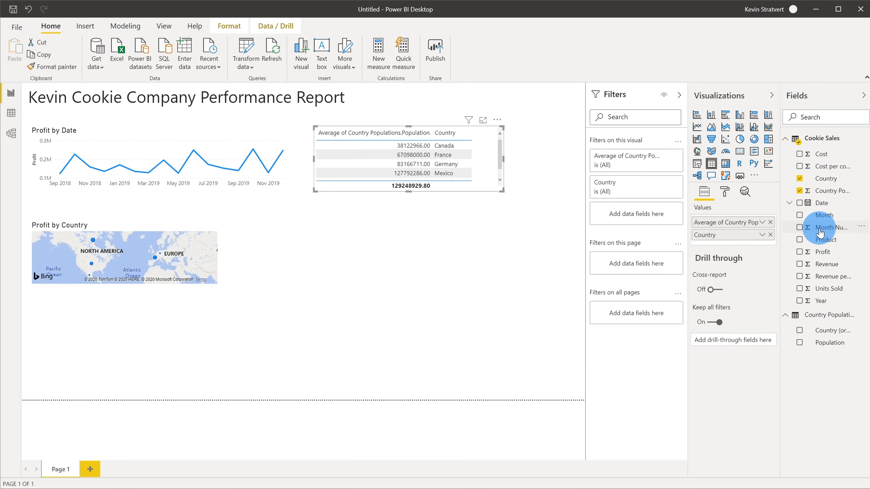
pyautogui.moveTo(835, 290); pyautogui.dragTo(418, 157)
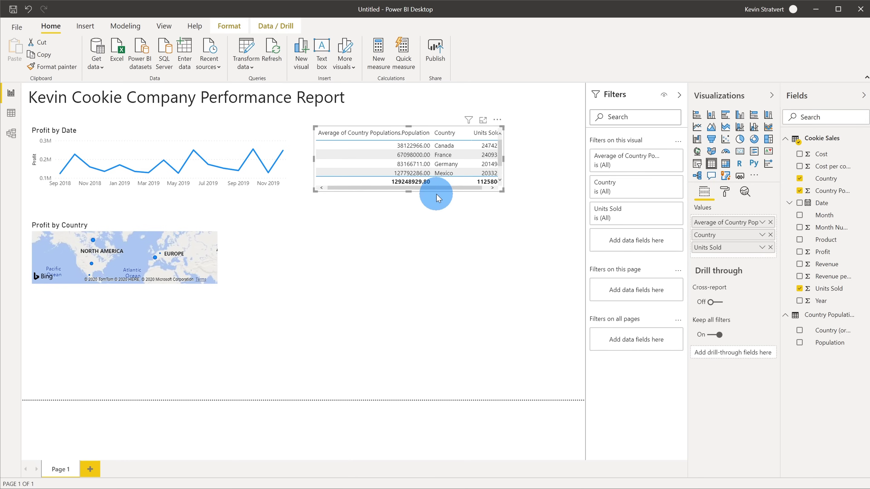
pyautogui.moveTo(501, 190); pyautogui.dragTo(540, 202)
pyautogui.moveTo(737, 238); pyautogui.dragTo(724, 222)
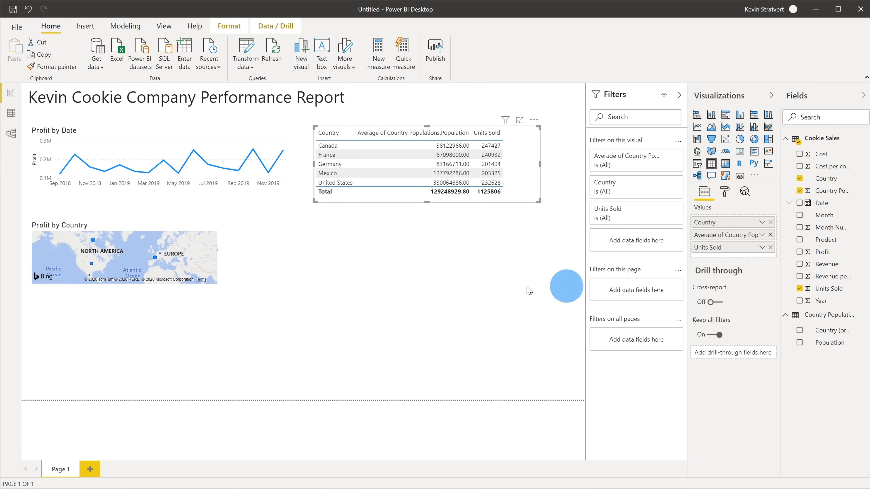
# Step: Create a clustered column chart of Profit by Product below the map, enlarge it, and inspect its bars
pyautogui.click(454, 295)
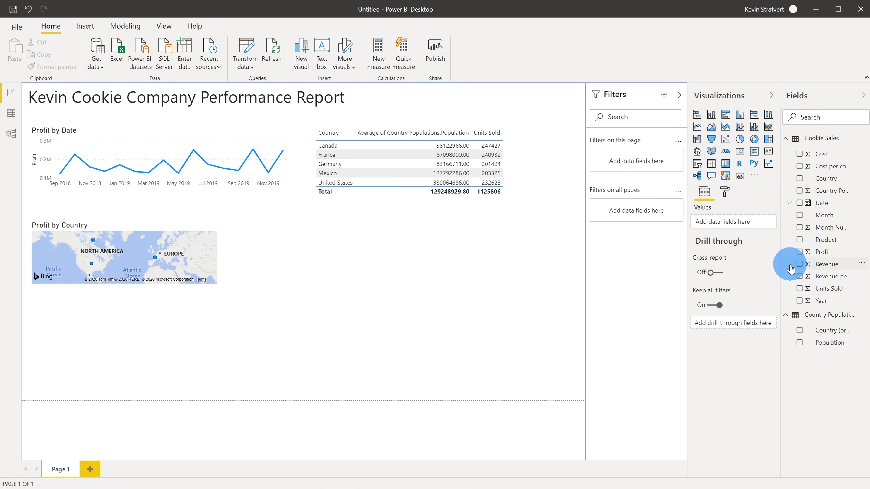
pyautogui.click(800, 240)
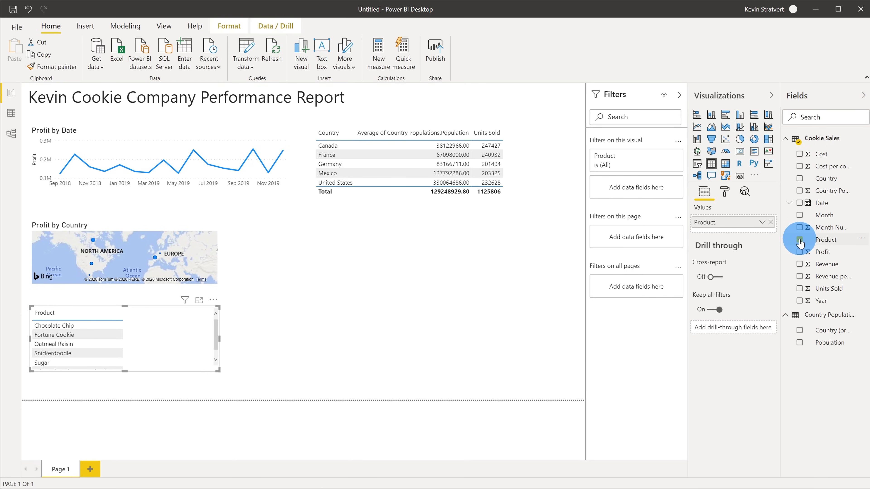
pyautogui.click(801, 252)
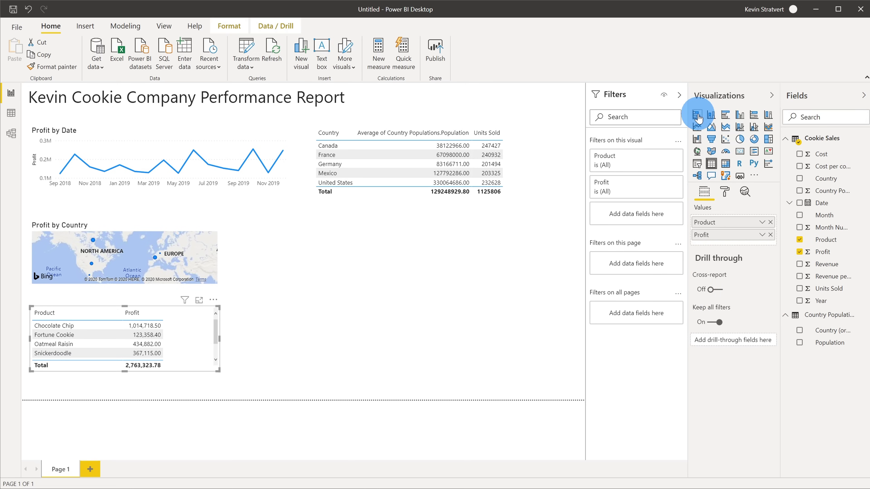
pyautogui.click(740, 115)
pyautogui.moveTo(219, 371); pyautogui.dragTo(229, 413)
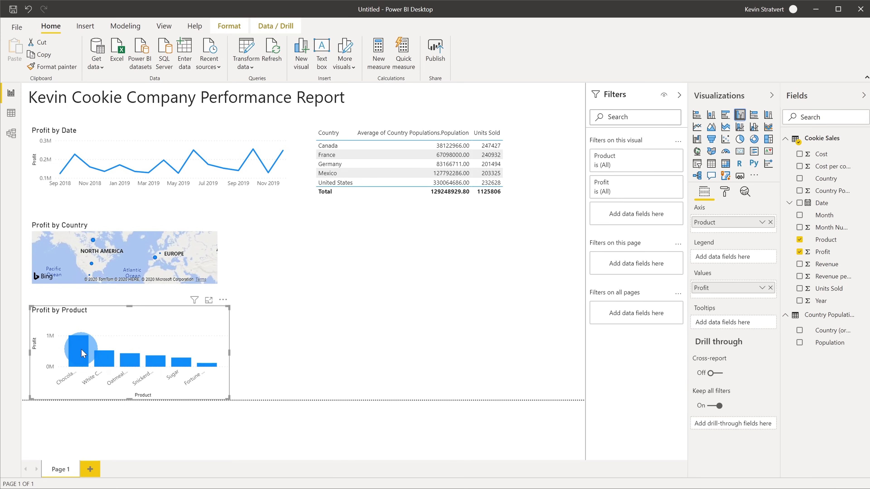
pyautogui.moveTo(82, 353)
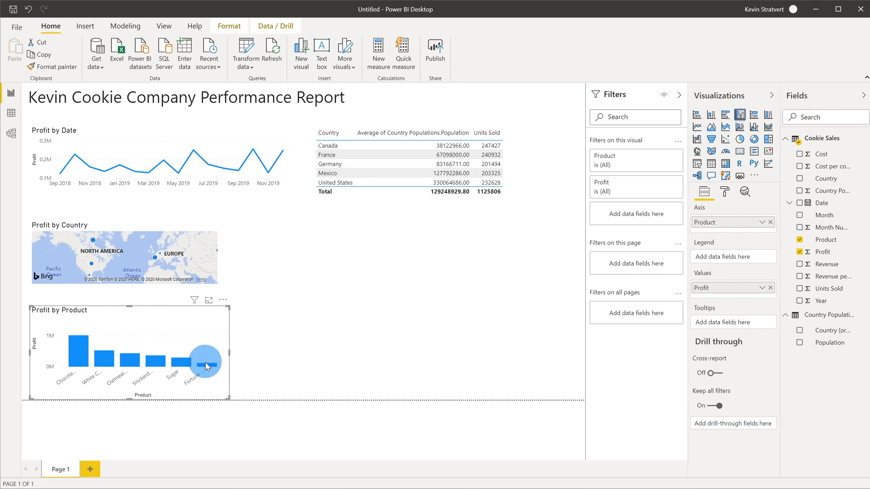
pyautogui.moveTo(209, 368)
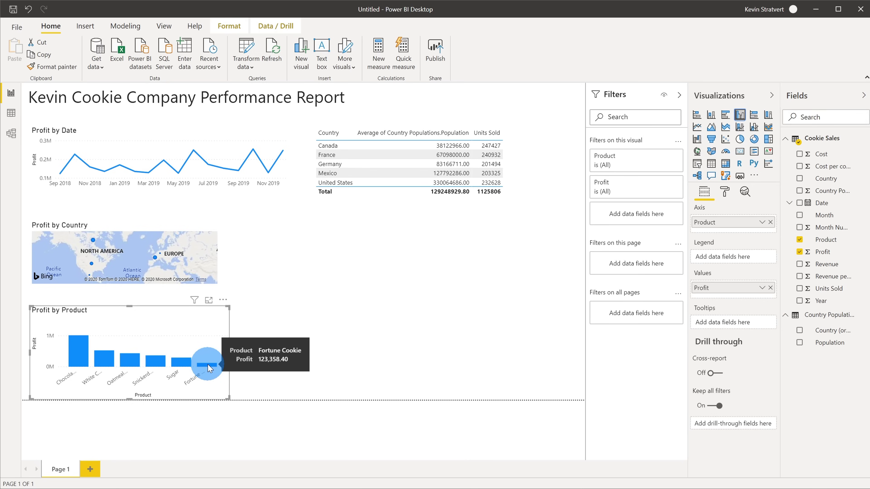
# Step: Add a narrow slicer for the Cookie Sales Country field beside the Profit by Country map
pyautogui.click(357, 351)
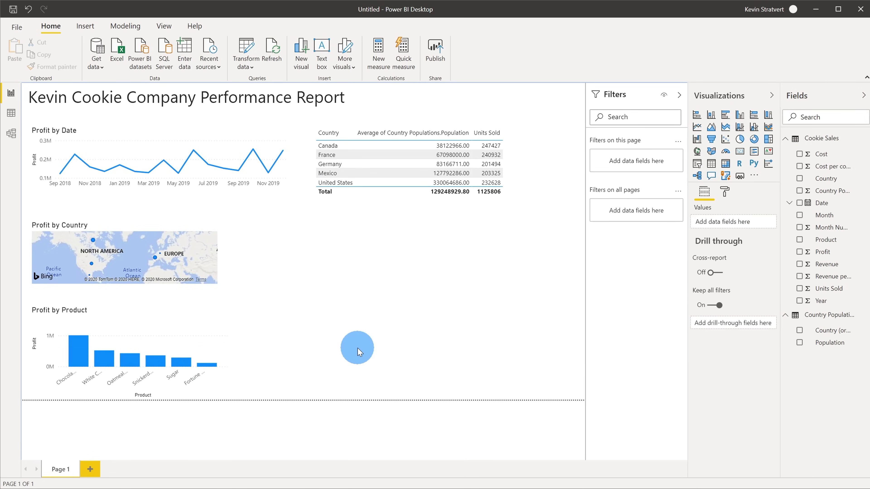
pyautogui.click(697, 165)
pyautogui.moveTo(282, 220); pyautogui.dragTo(320, 221)
pyautogui.moveTo(826, 178); pyautogui.dragTo(296, 258)
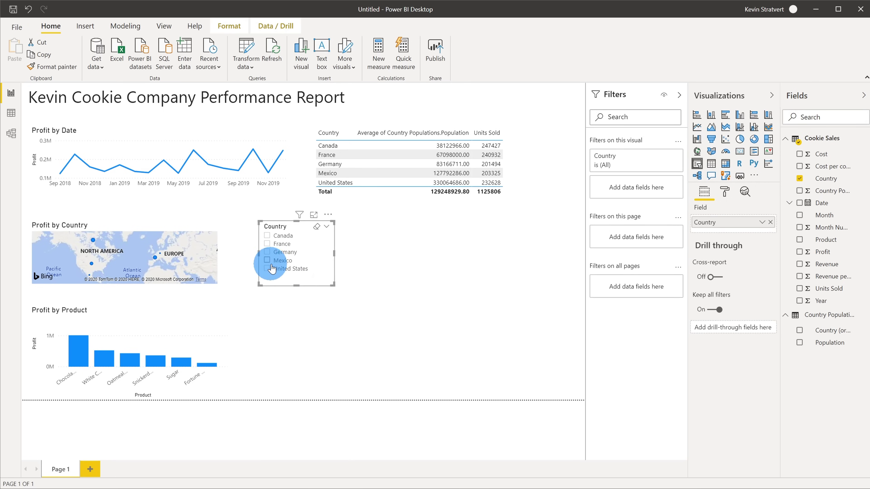
# Step: Filter the report with the Country slicer by United States, Mexico, Germany, France and Canada in turn
pyautogui.click(267, 269)
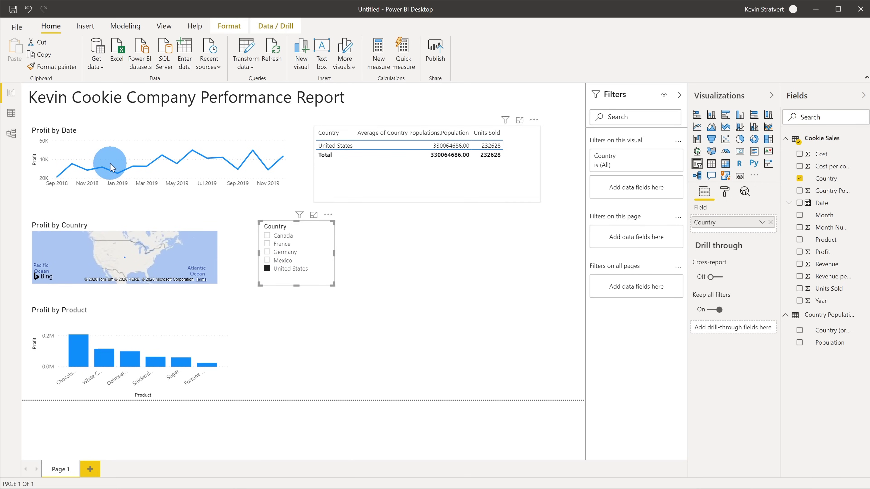
pyautogui.click(267, 261)
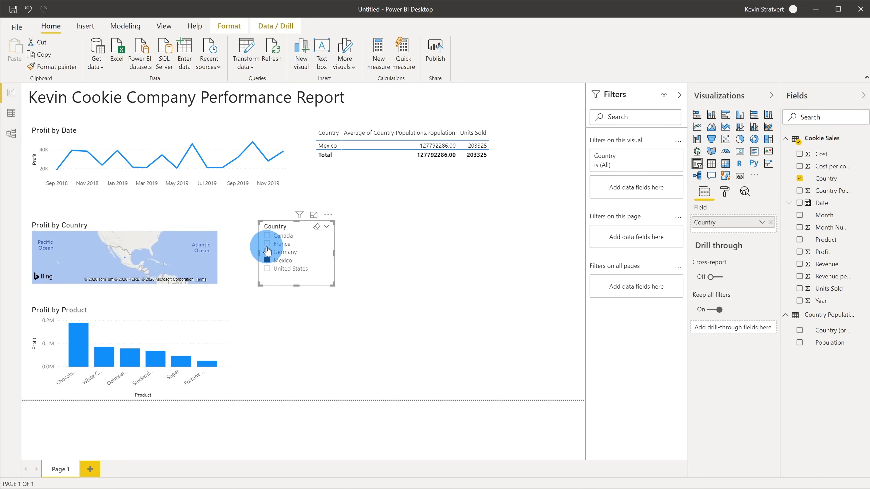
pyautogui.click(267, 253)
pyautogui.click(268, 243)
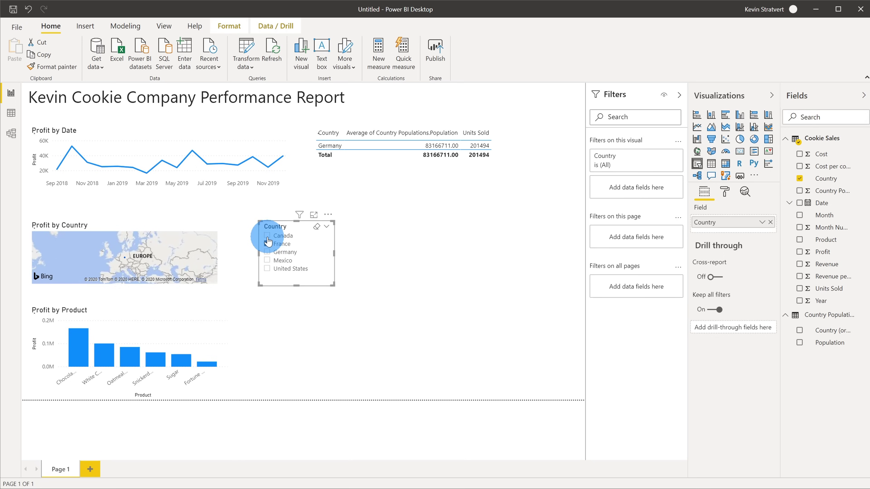
pyautogui.click(268, 237)
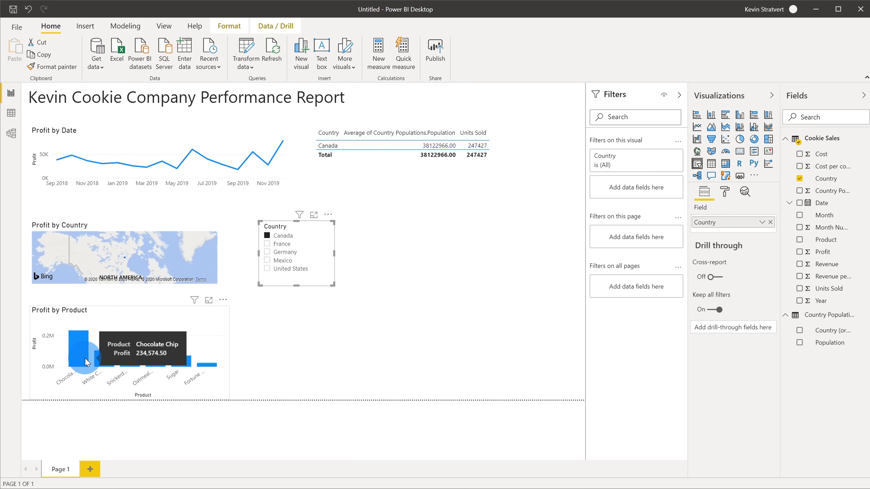
# Step: Filter the report by France, Germany and Mexico again, and finish with all five countries selected in the slicer
pyautogui.click(270, 244)
pyautogui.click(269, 252)
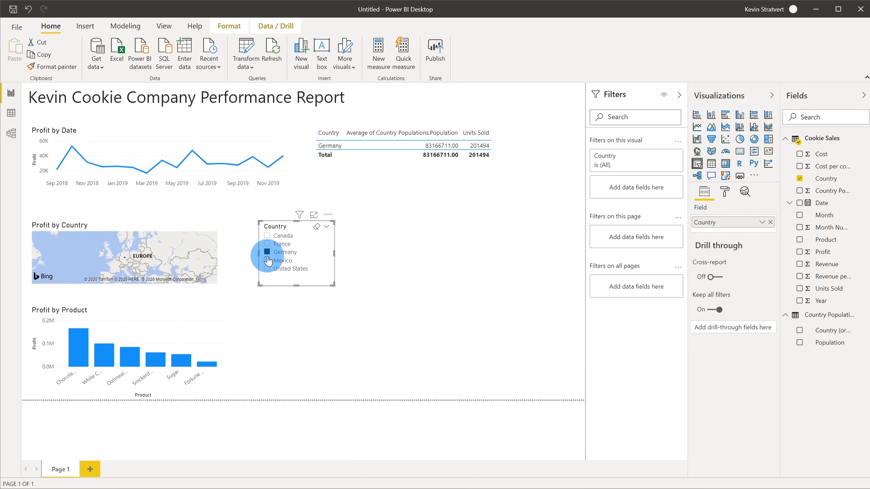
pyautogui.click(267, 261)
pyautogui.click(268, 270)
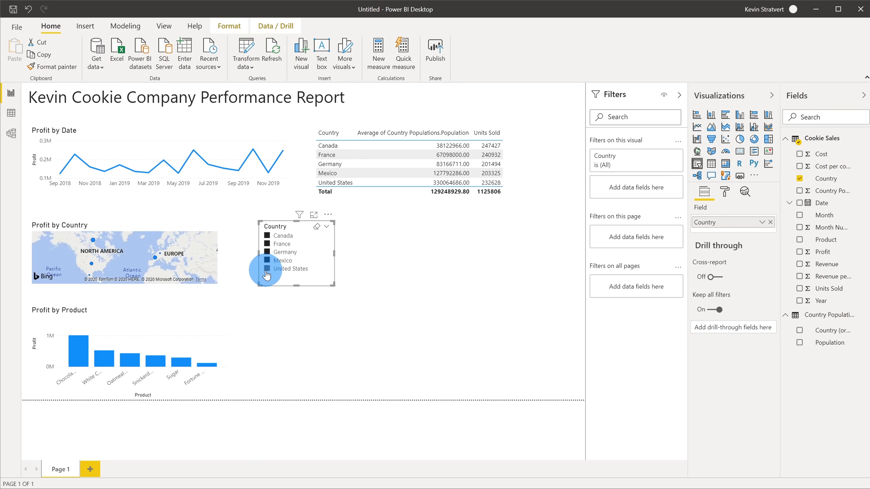
# Step: Cross-filter the report from country bubbles on the map, including France and Germany, and from Canada in the table, clearing the selection each time
pyautogui.click(92, 262)
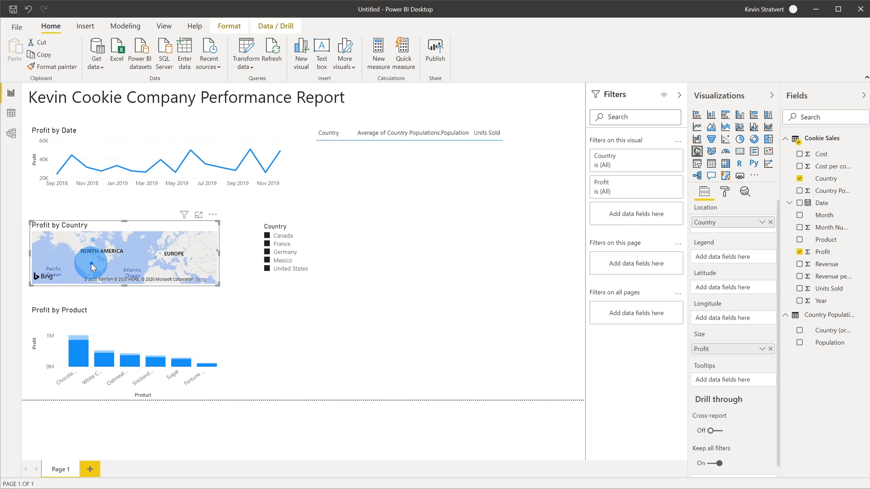
pyautogui.click(156, 261)
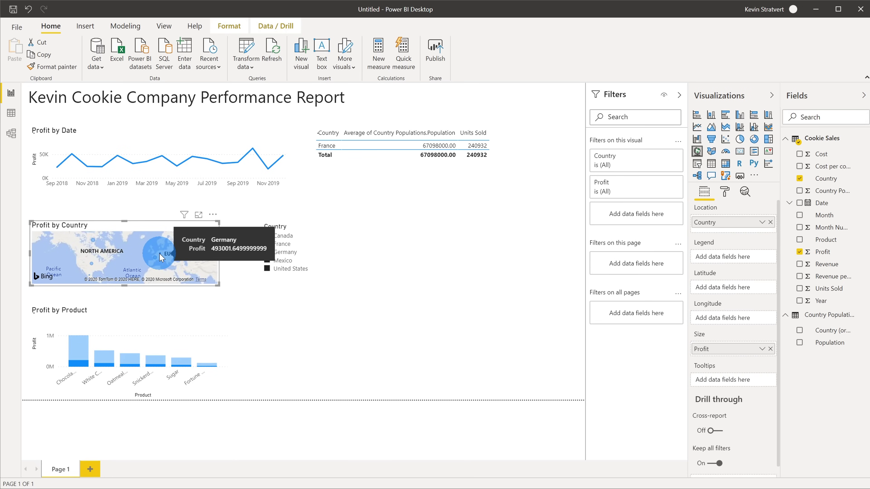
pyautogui.click(160, 255)
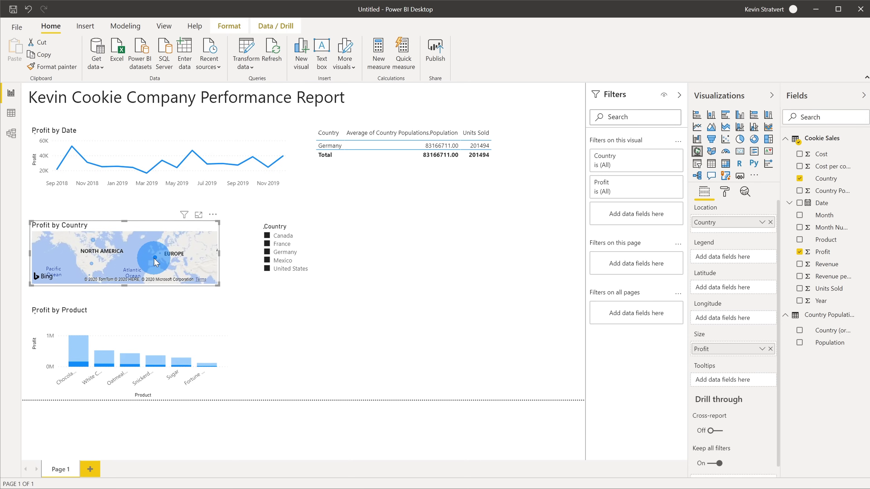
pyautogui.click(156, 257)
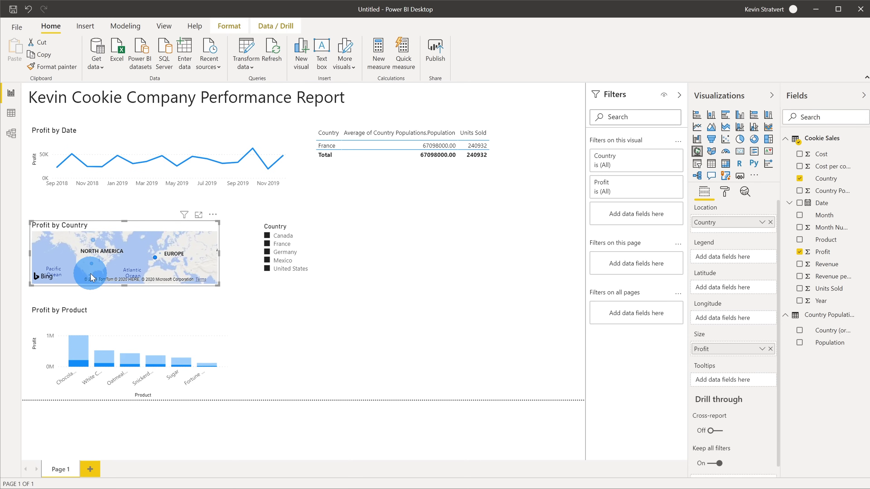
pyautogui.click(91, 278)
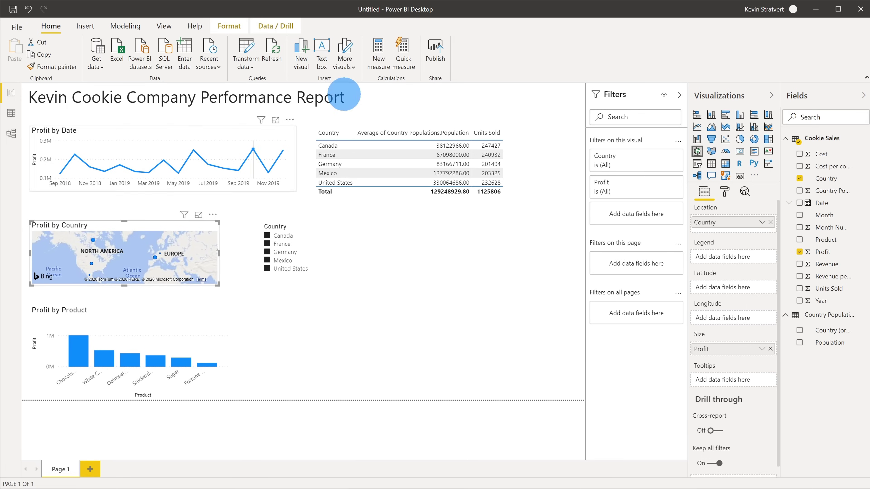
pyautogui.click(335, 150)
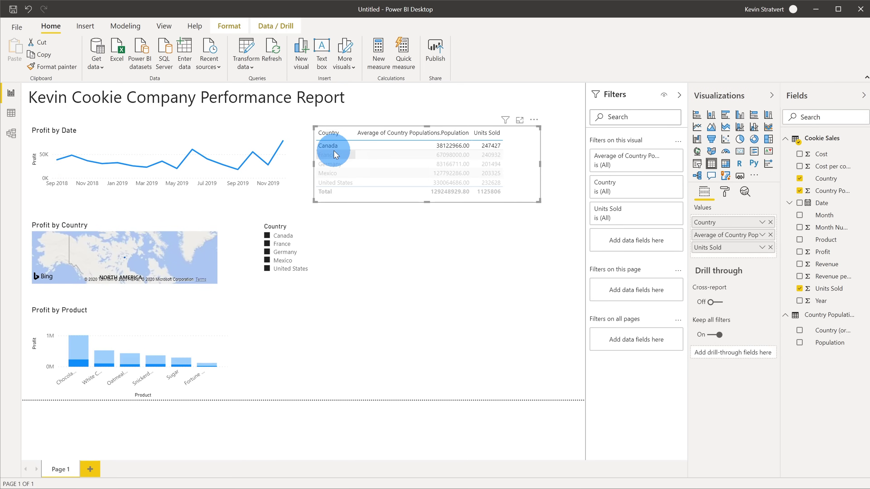
pyautogui.click(185, 266)
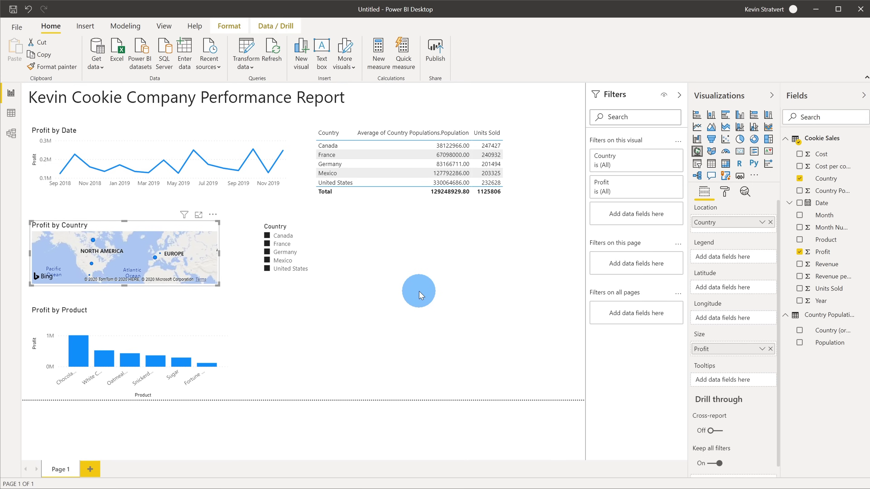
# Step: Apply the built-in Power BI report theme that colors the charts dark blue
pyautogui.click(164, 26)
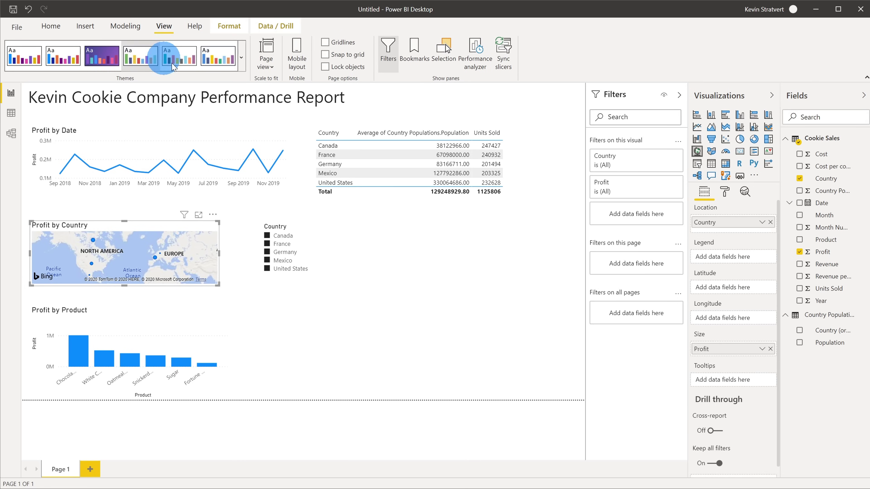
pyautogui.click(242, 58)
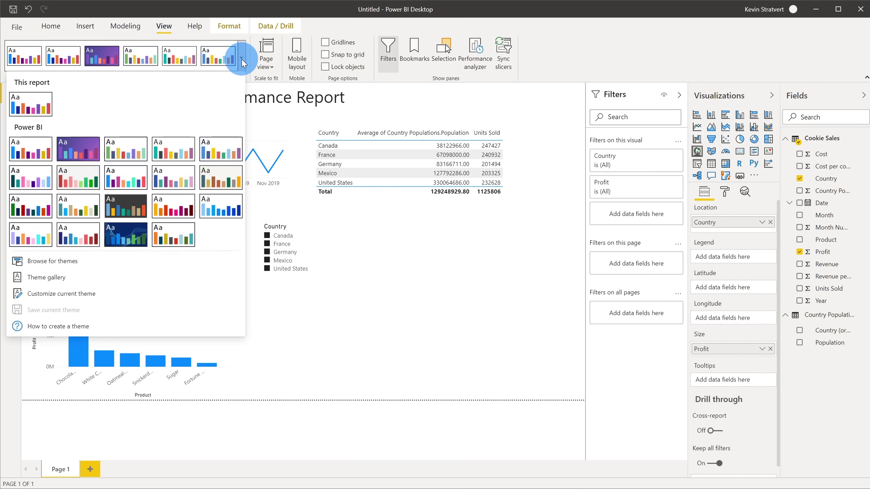
pyautogui.click(174, 171)
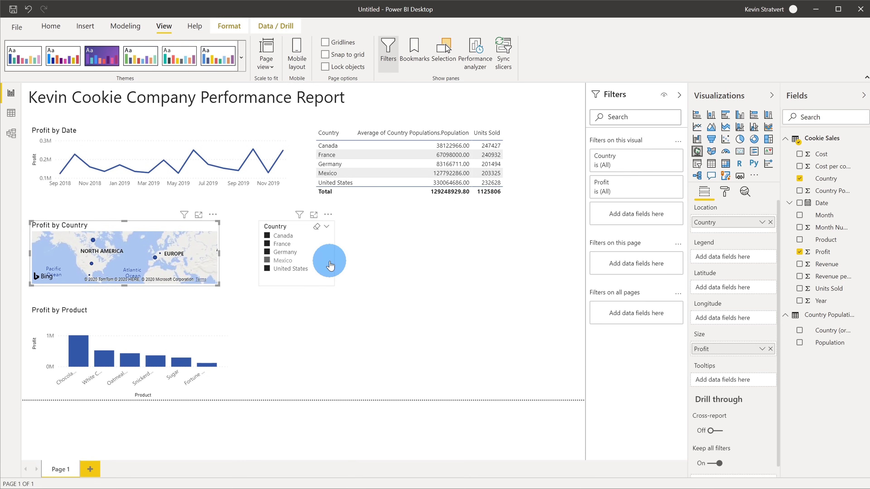
# Step: Set the title text size of the Profit by Date line chart to 20 pt
pyautogui.click(64, 132)
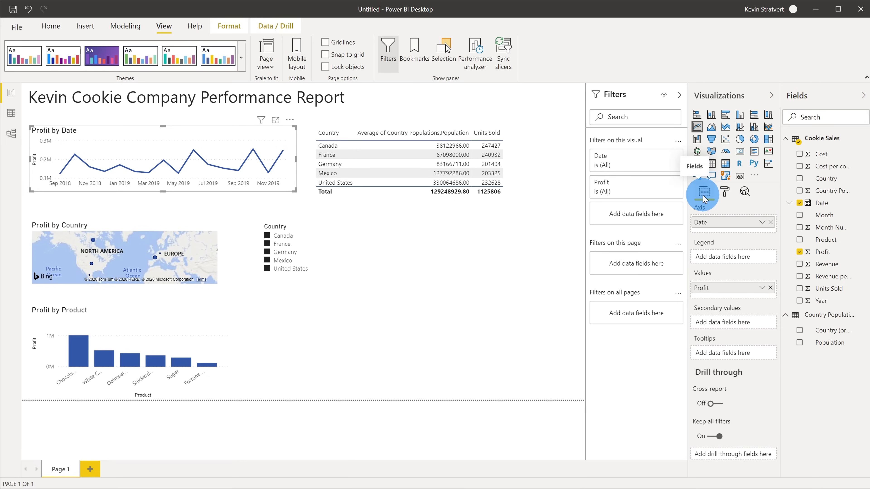
pyautogui.click(726, 192)
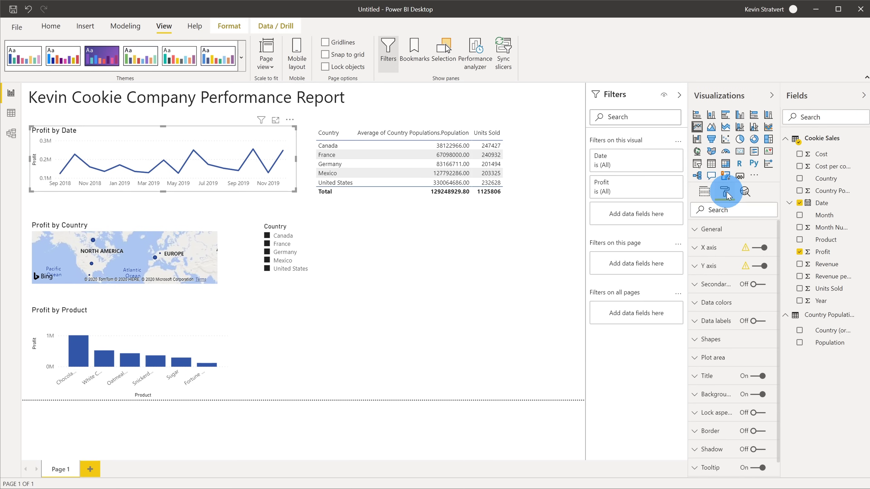
pyautogui.scroll(-1, 719, 274)
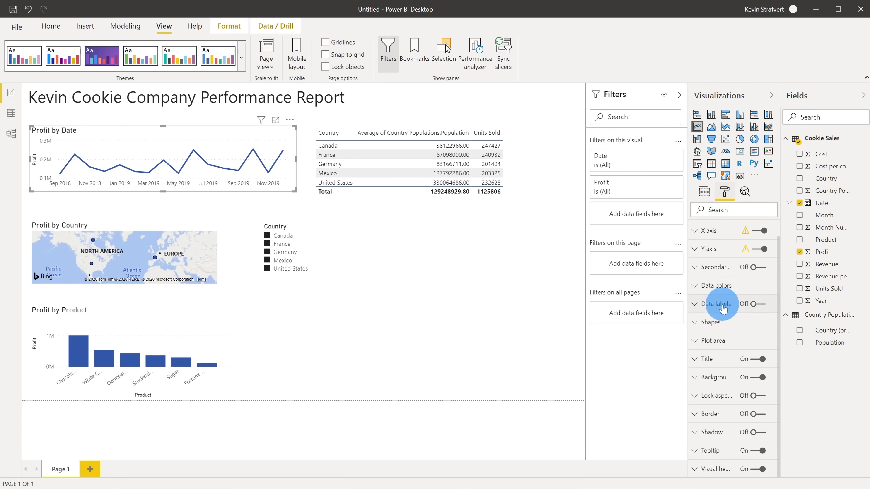
pyautogui.scroll(1, 730, 350)
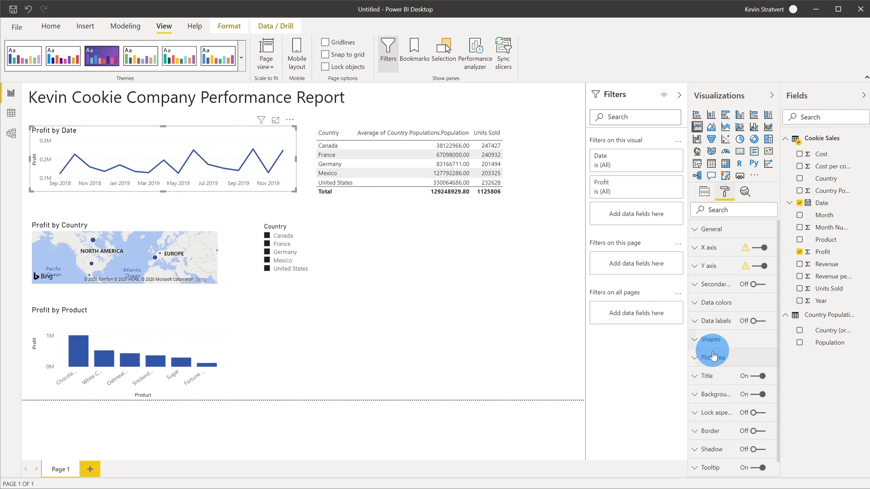
pyautogui.click(702, 374)
pyautogui.scroll(-1, 705, 371)
pyautogui.scroll(-5, 708, 361)
pyautogui.click(724, 369)
pyautogui.click(725, 369)
pyautogui.click(725, 369)
pyautogui.click(725, 370)
pyautogui.click(725, 369)
pyautogui.click(726, 370)
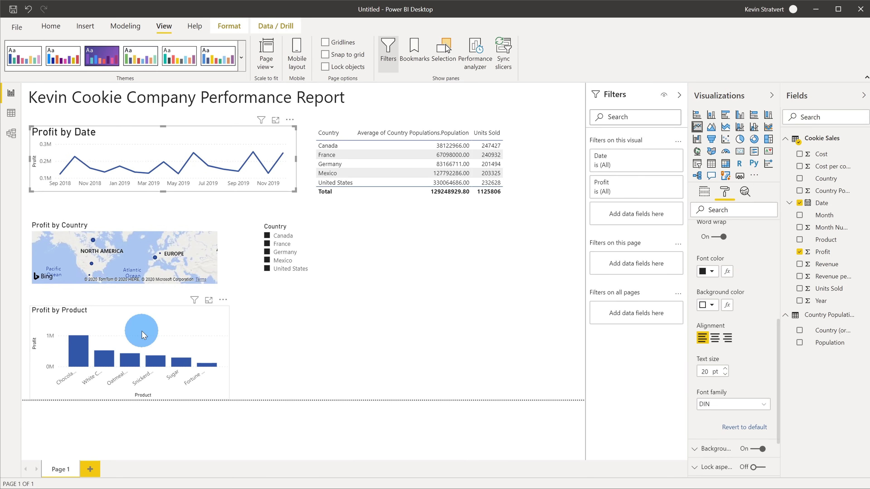
pyautogui.scroll(6, 719, 335)
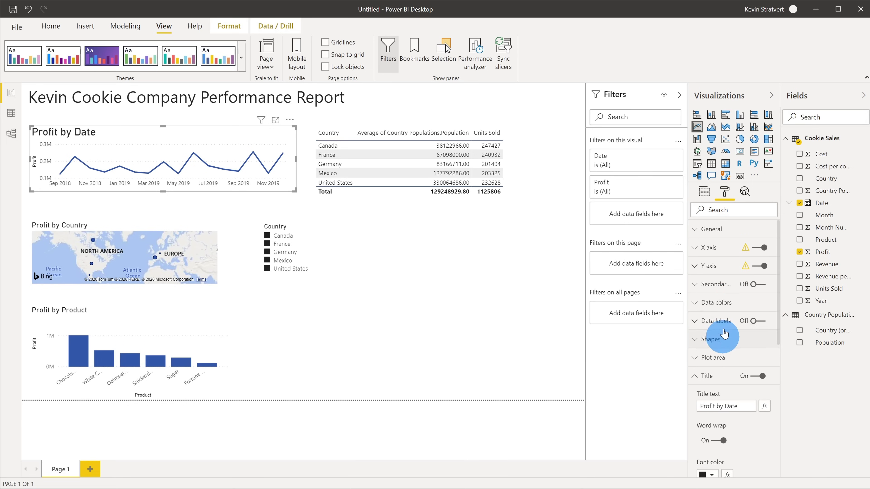
pyautogui.click(724, 193)
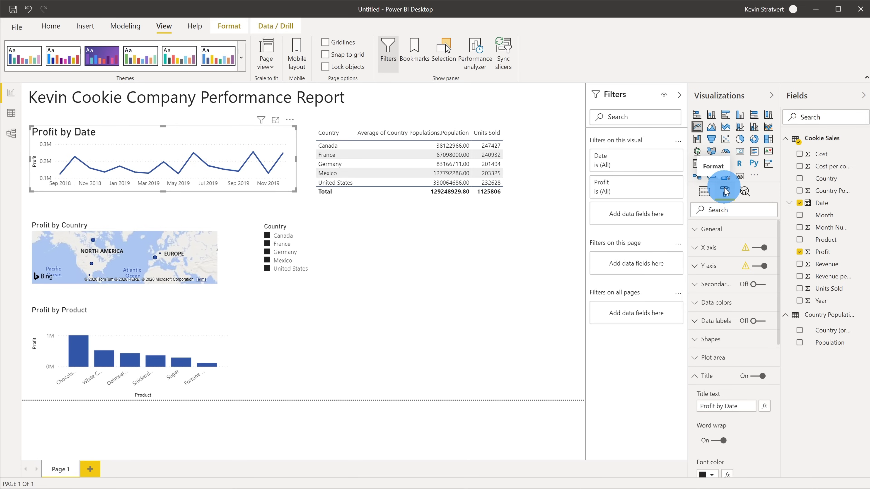
pyautogui.click(695, 381)
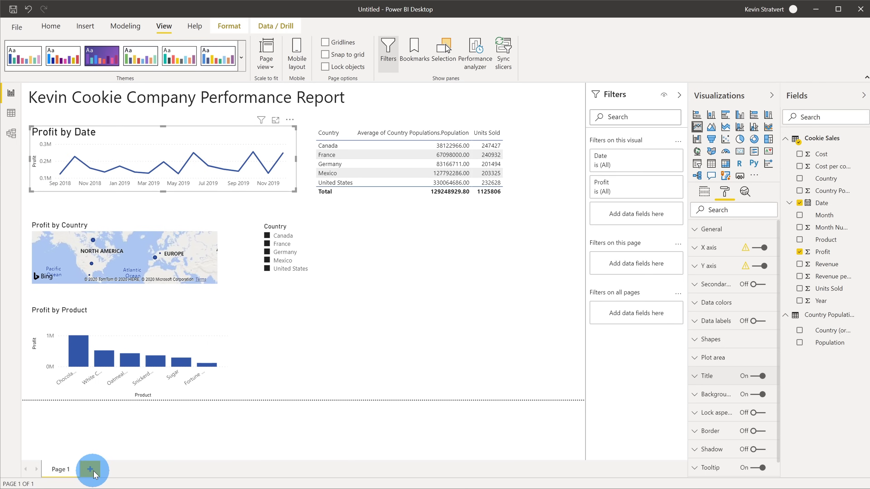
pyautogui.doubleClick(59, 469)
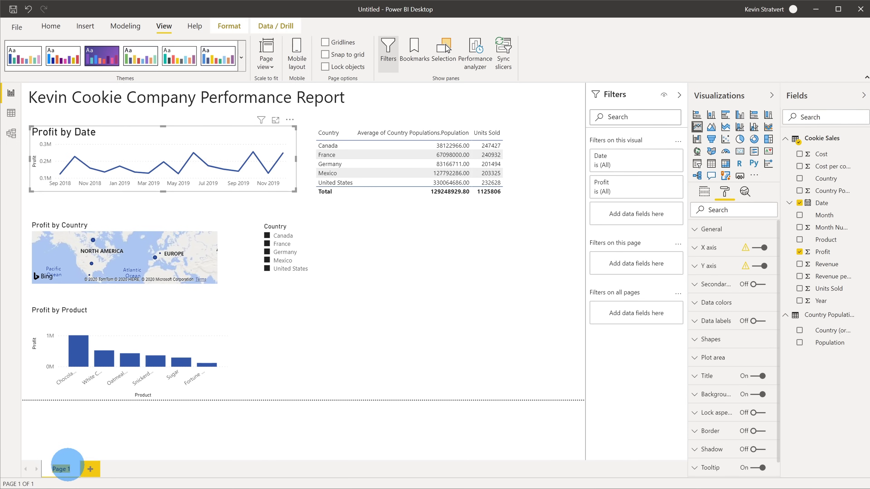
pyautogui.click(113, 435)
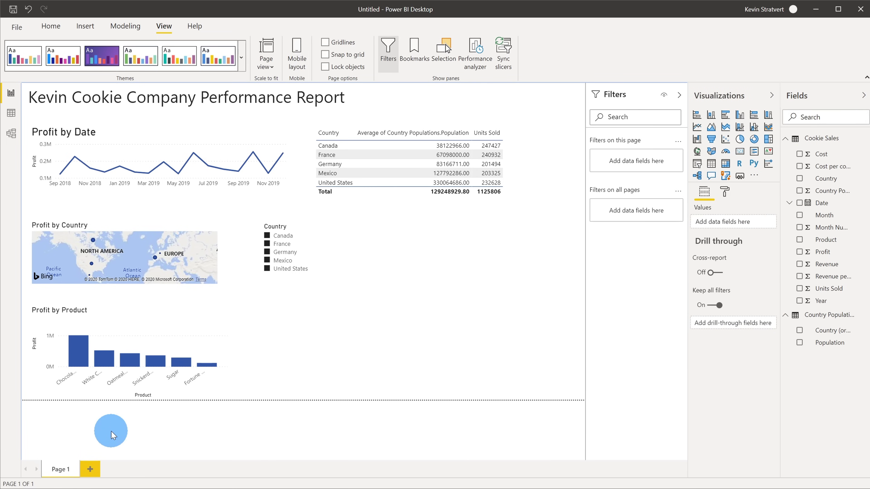
# Step: Save the report to the Desktop as a Power BI file named Kevin Cookie Company Report
pyautogui.click(26, 28)
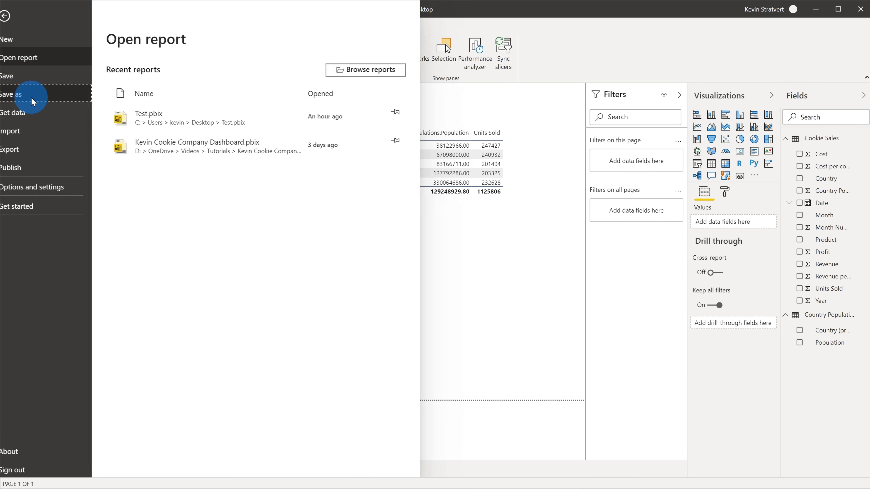
pyautogui.click(31, 97)
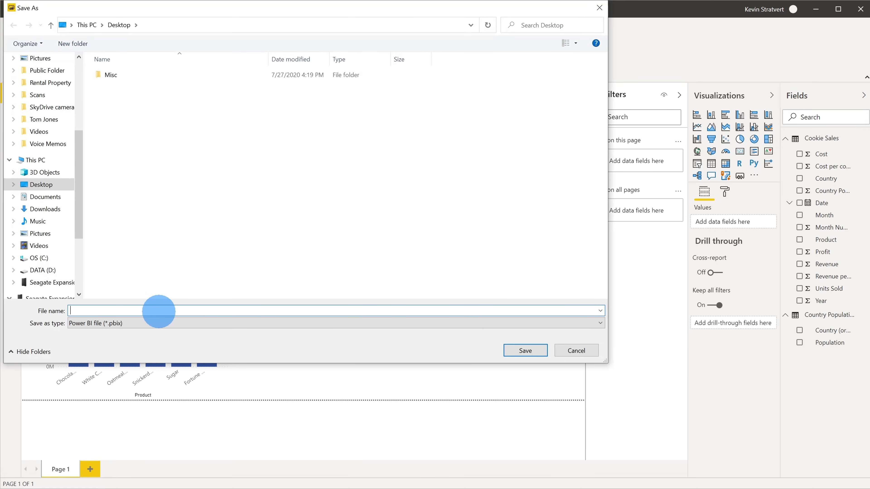
pyautogui.click(158, 312)
pyautogui.write('Kevin Cookie Company Report')
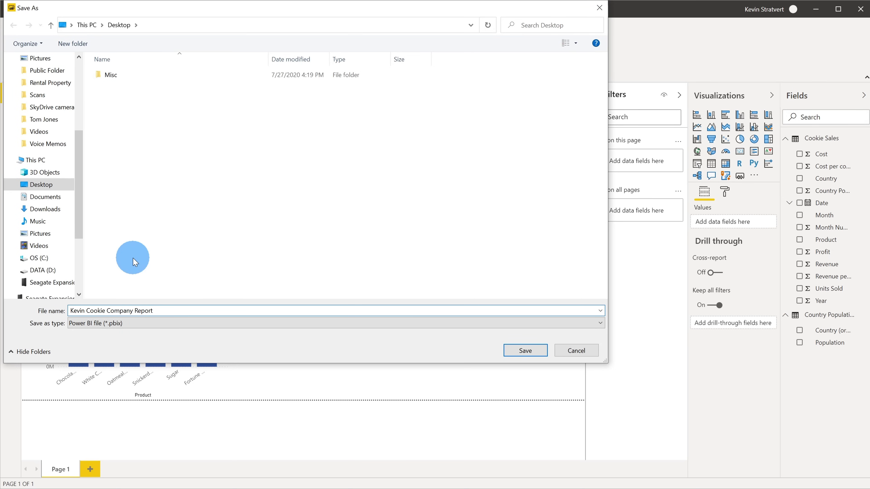
pyautogui.click(526, 350)
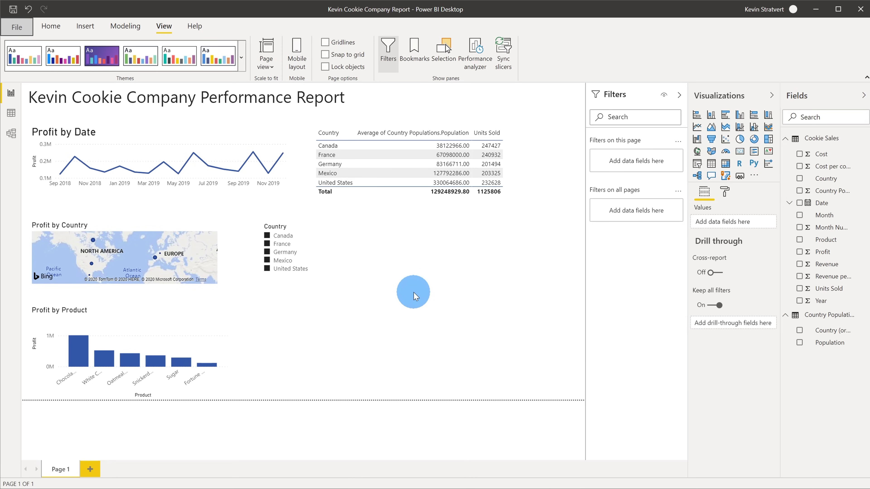
# Step: Publish the report to My workspace in Power BI, saving the pending changes first
pyautogui.click(24, 31)
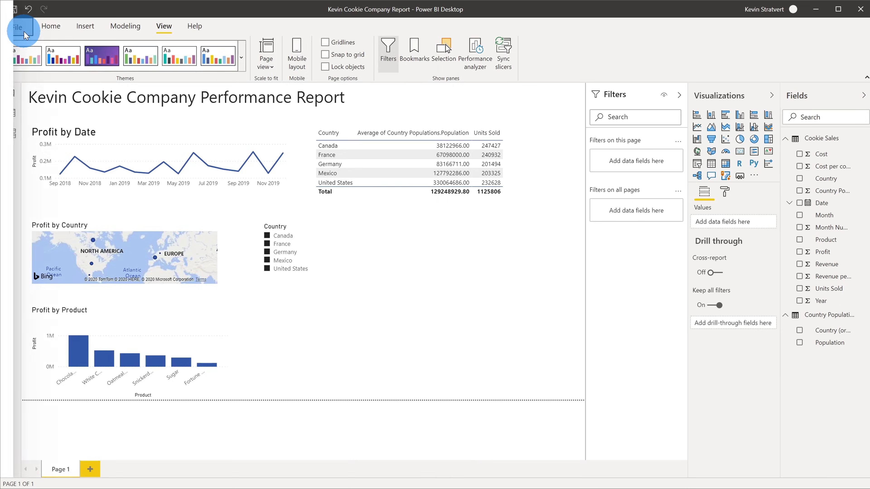
pyautogui.click(36, 166)
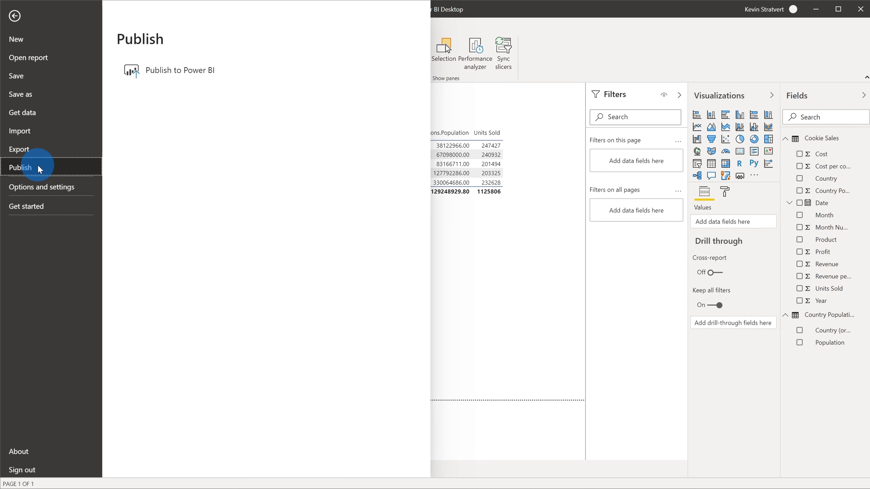
pyautogui.click(212, 79)
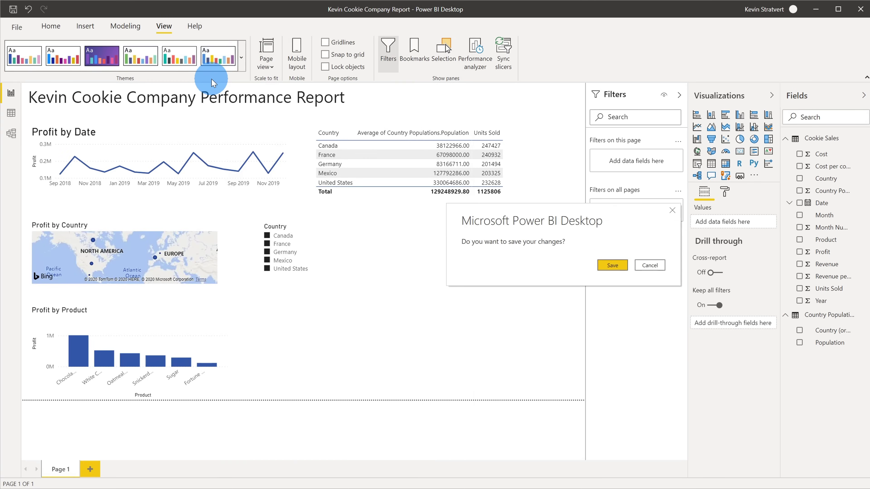
pyautogui.click(612, 266)
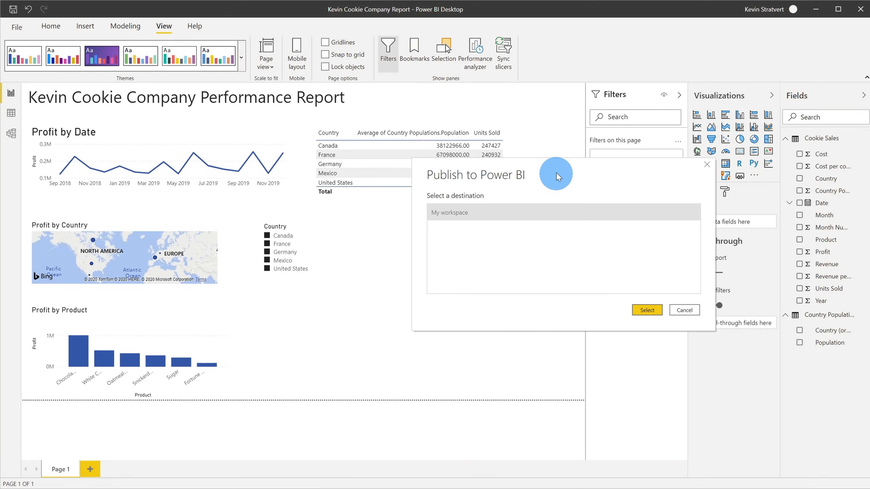
pyautogui.moveTo(559, 171); pyautogui.dragTo(458, 159)
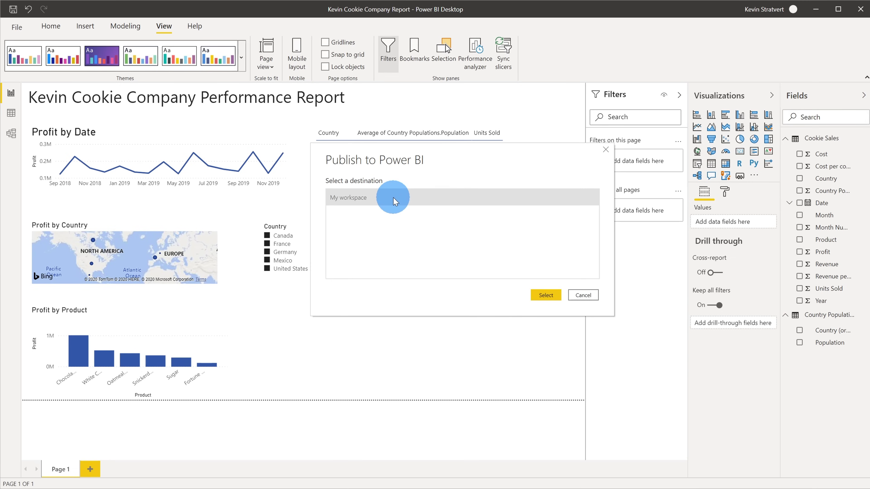
pyautogui.click(547, 295)
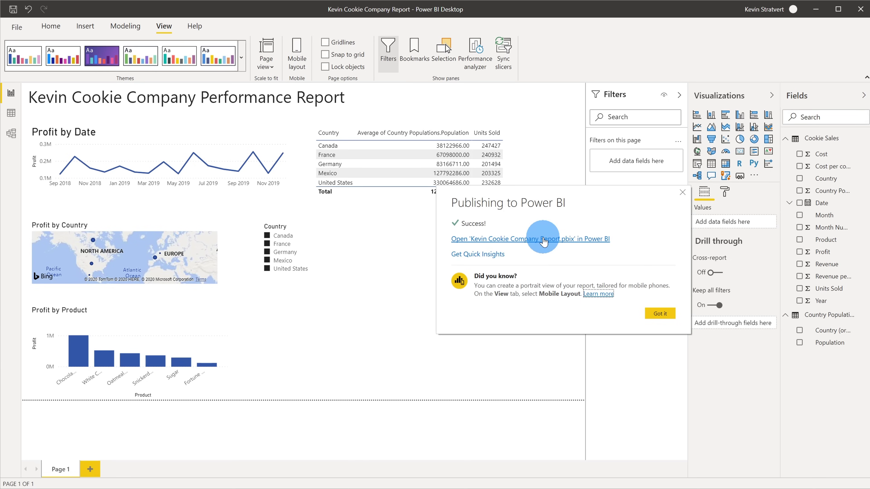
# Step: Open the published report in the browser, signing in with the first listed Microsoft account
pyautogui.click(521, 240)
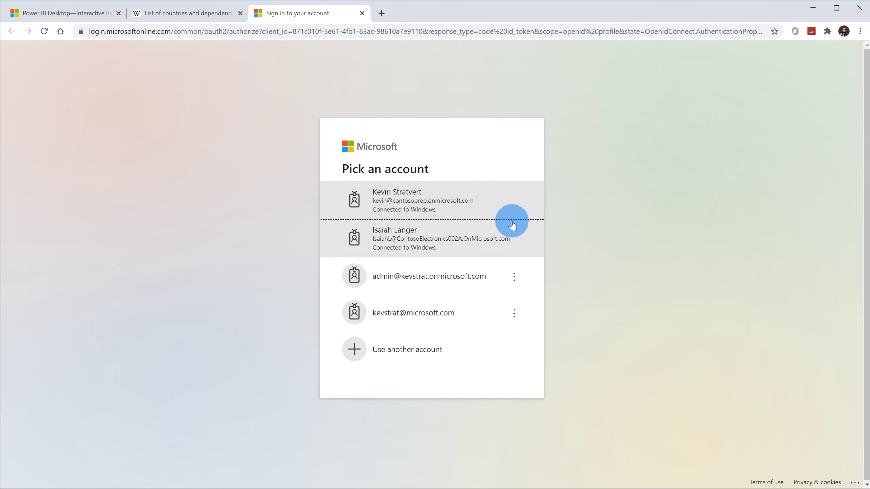
pyautogui.click(509, 214)
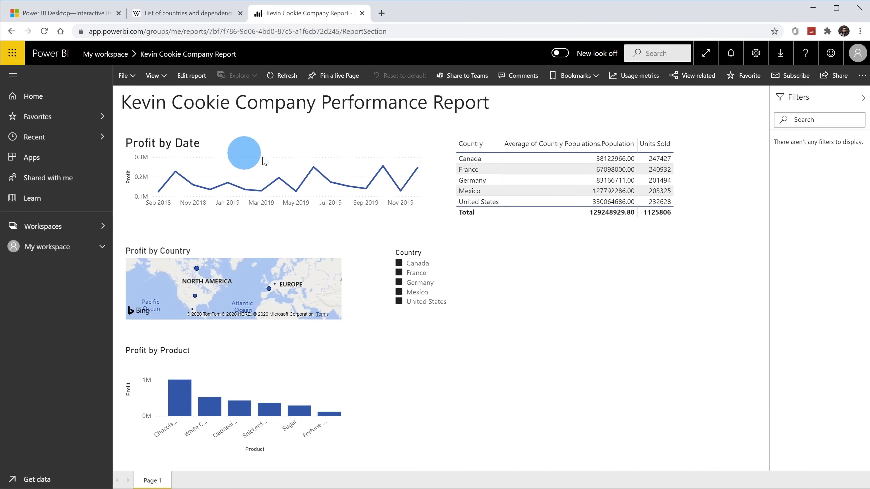
# Step: Cross-filter the published report from the France and Germany bubbles on the Profit by Country map
pyautogui.click(269, 288)
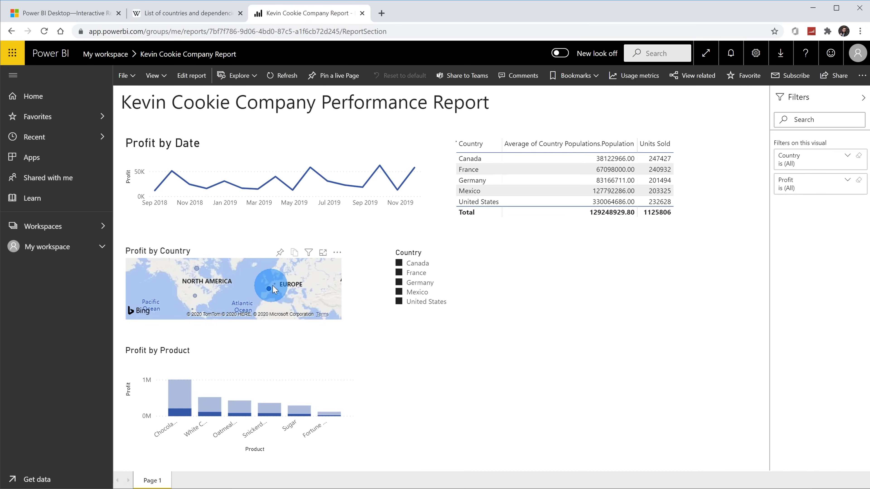
pyautogui.click(275, 283)
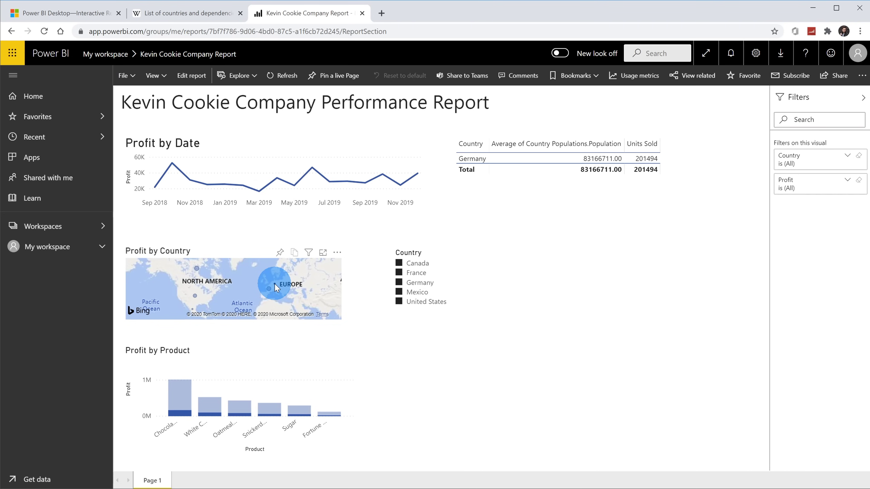
pyautogui.click(348, 233)
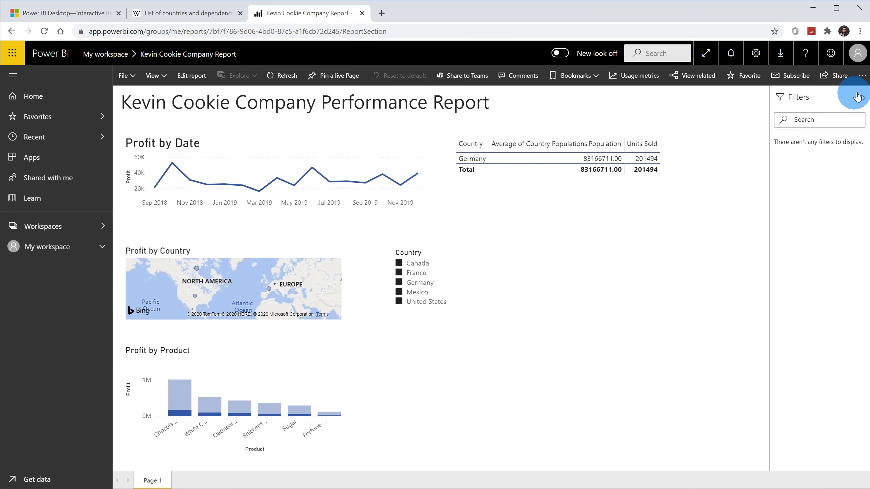
# Step: Open the sharing options for the published Kevin Cookie Company Report
pyautogui.click(842, 79)
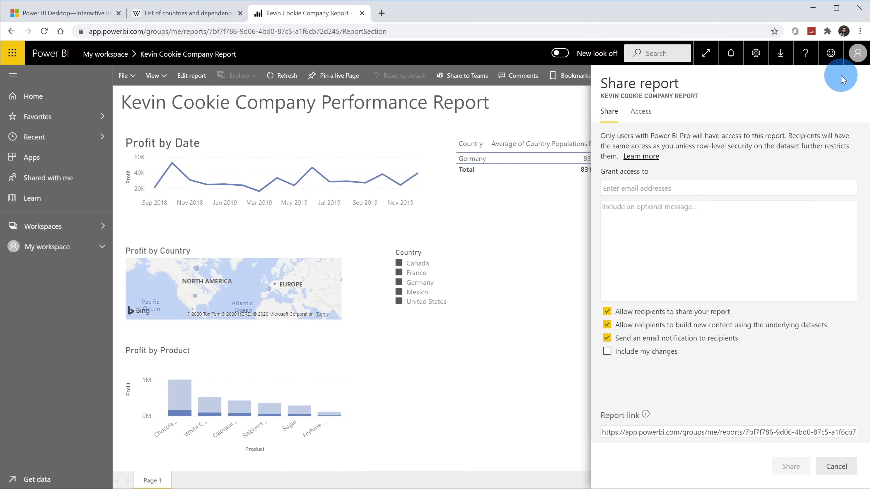